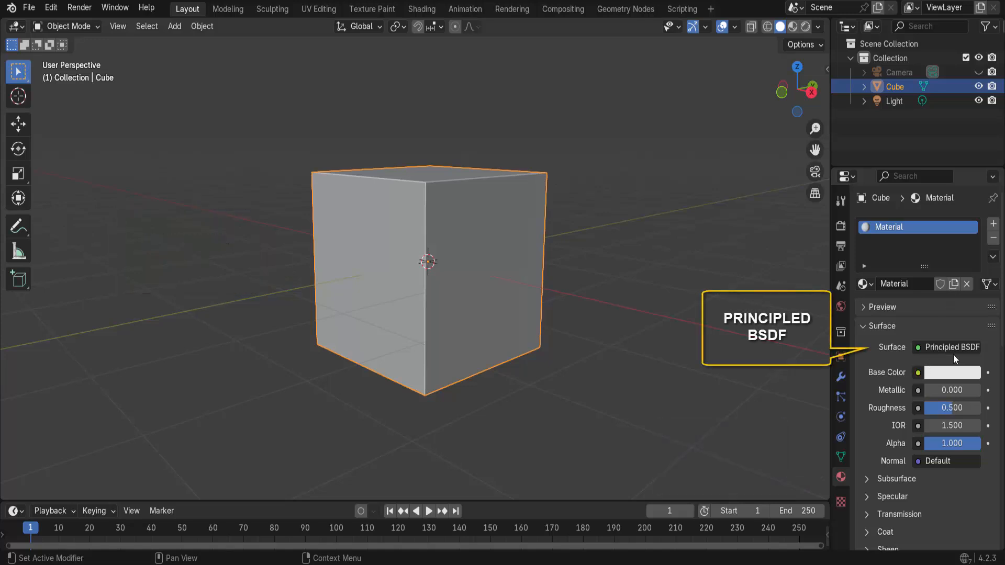
Step: Try green and red as the cube material's base color before returning it to near-white
left_click(955, 370)
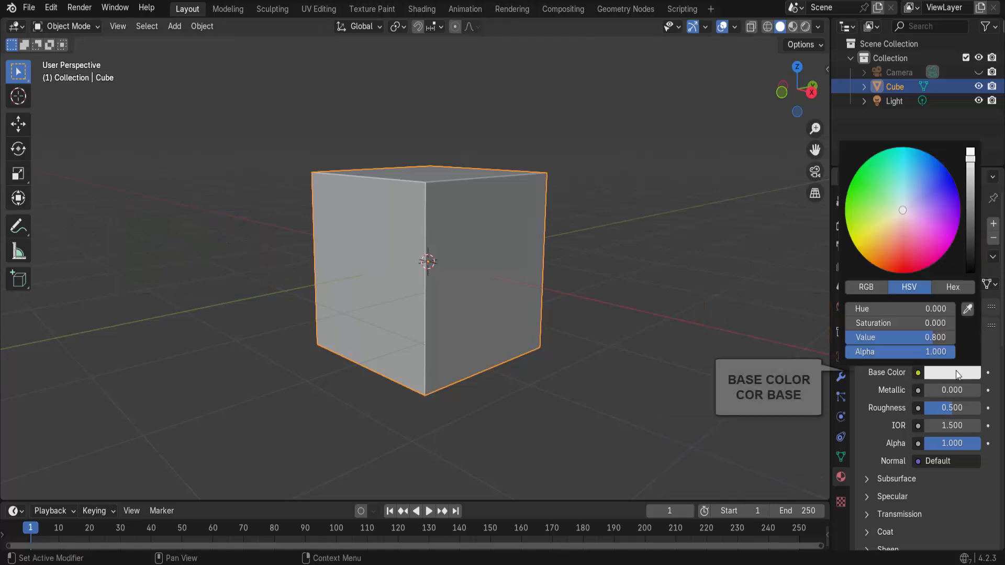
left_click_drag(932, 176, 868, 177)
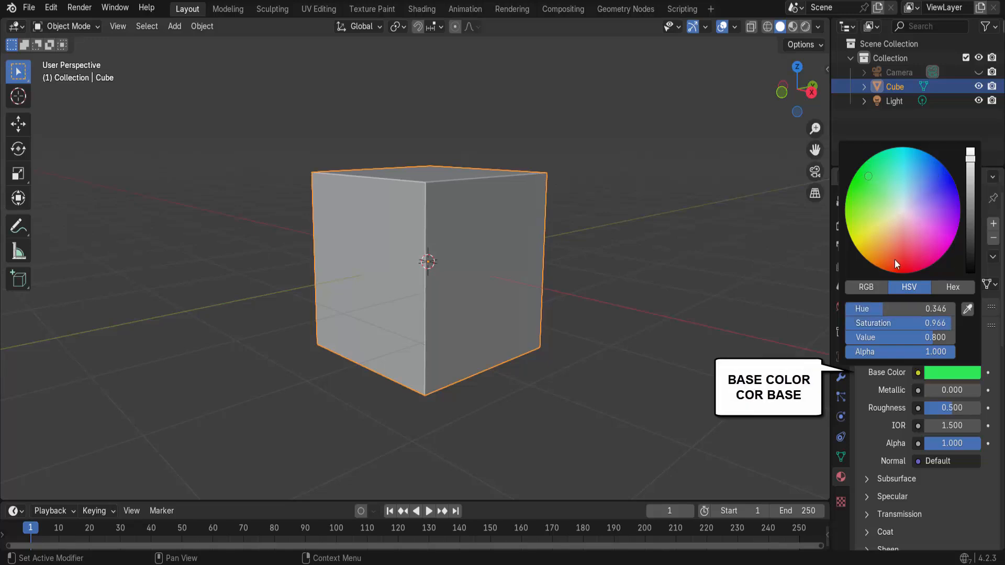
left_click(895, 263)
left_click(897, 209)
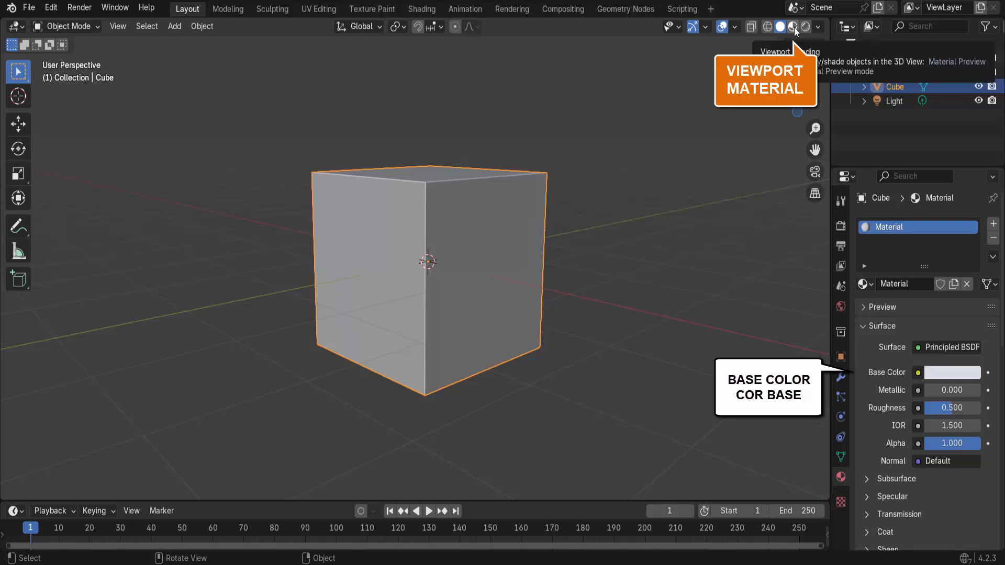
Step: Switch the viewport to Material Preview and test a blue base color on the cube before returning it to near-white
left_click(793, 27)
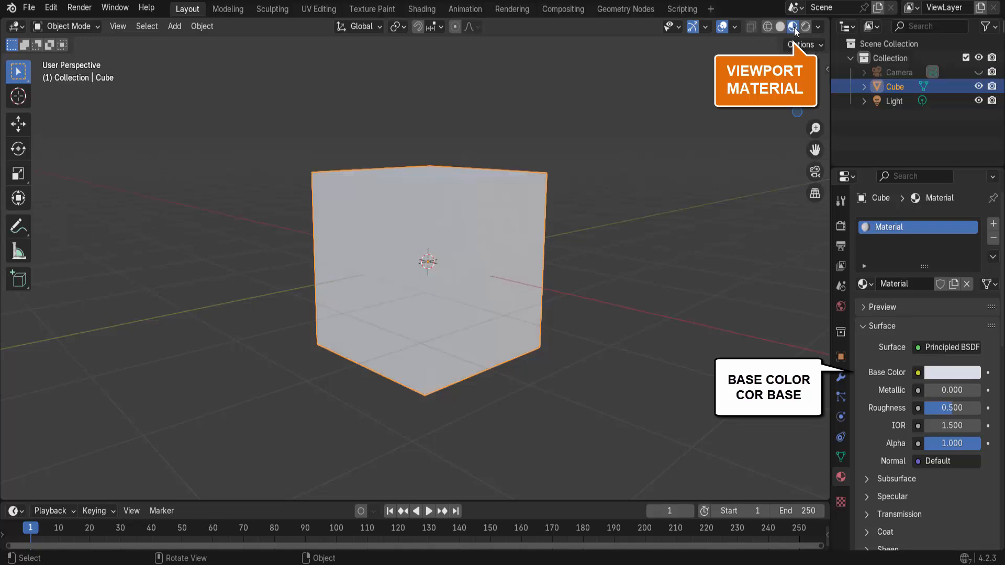
left_click(949, 377)
left_click(938, 179)
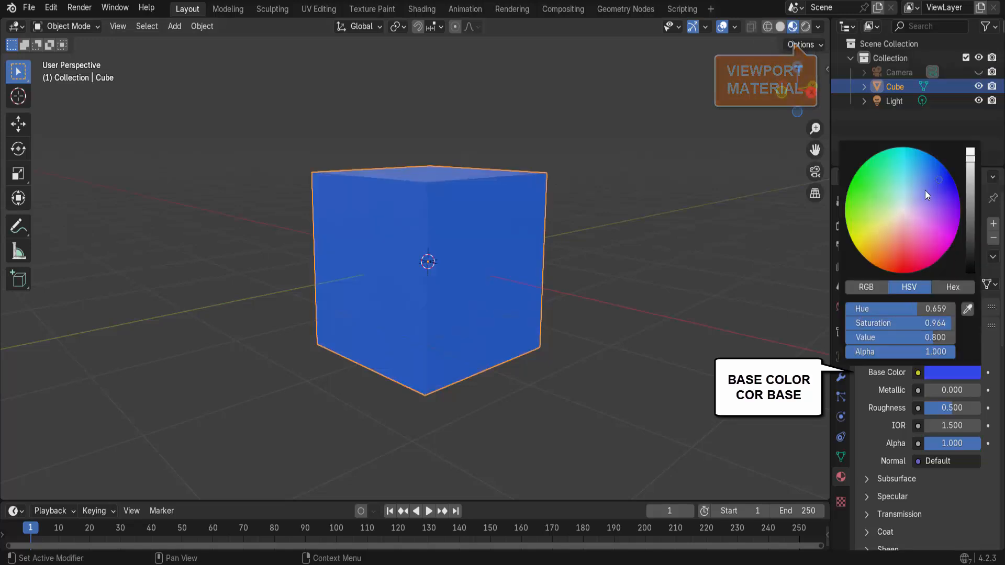
left_click(904, 211)
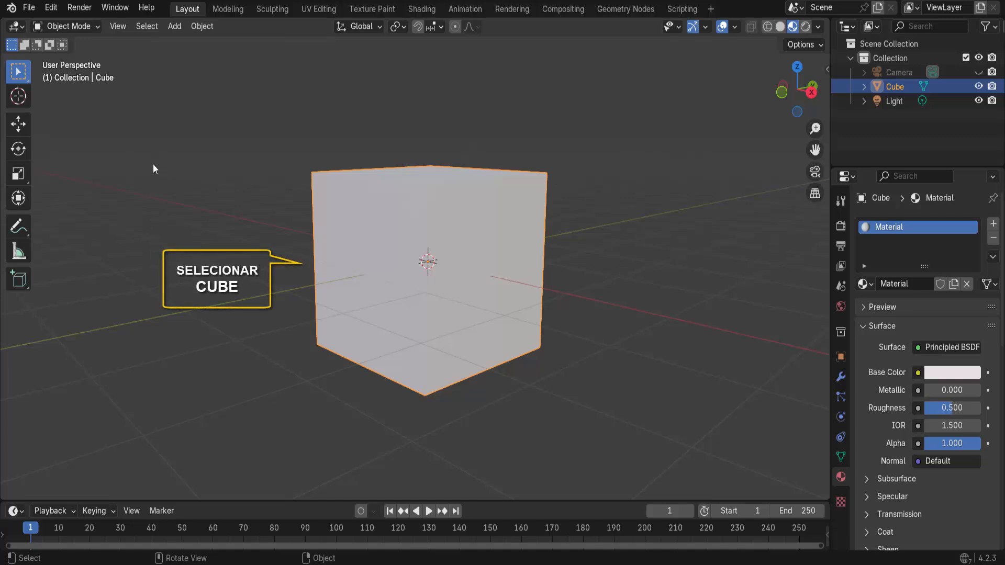
Step: Enter Edit Mode on the cube and select only its front-right face
left_click(77, 28)
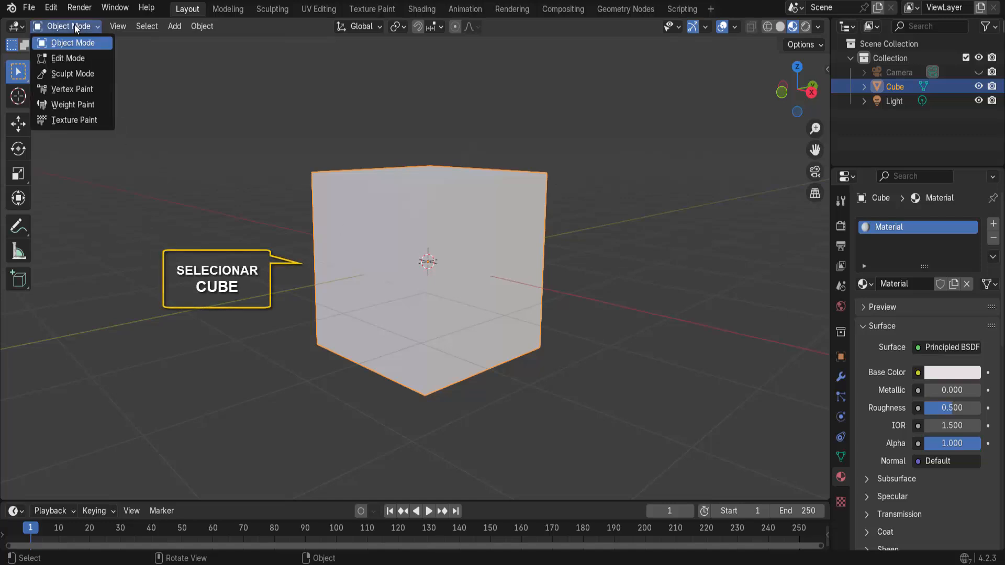
left_click(72, 55)
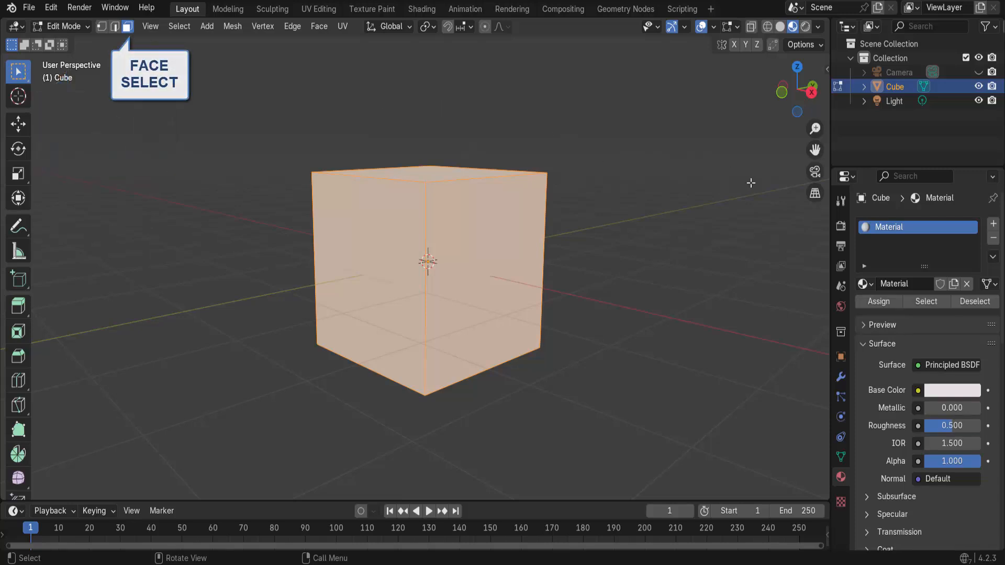
left_click(699, 223)
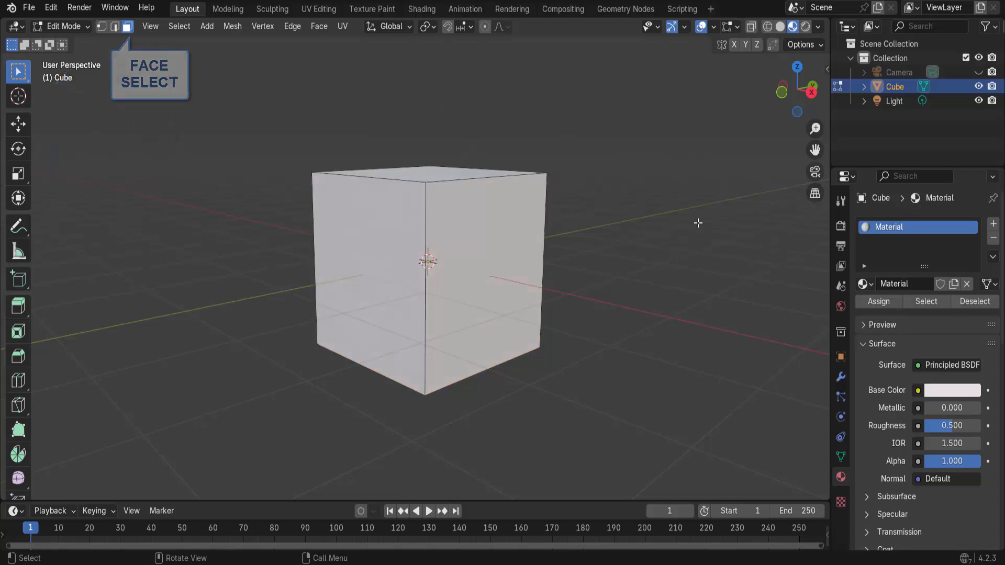
left_click(501, 260)
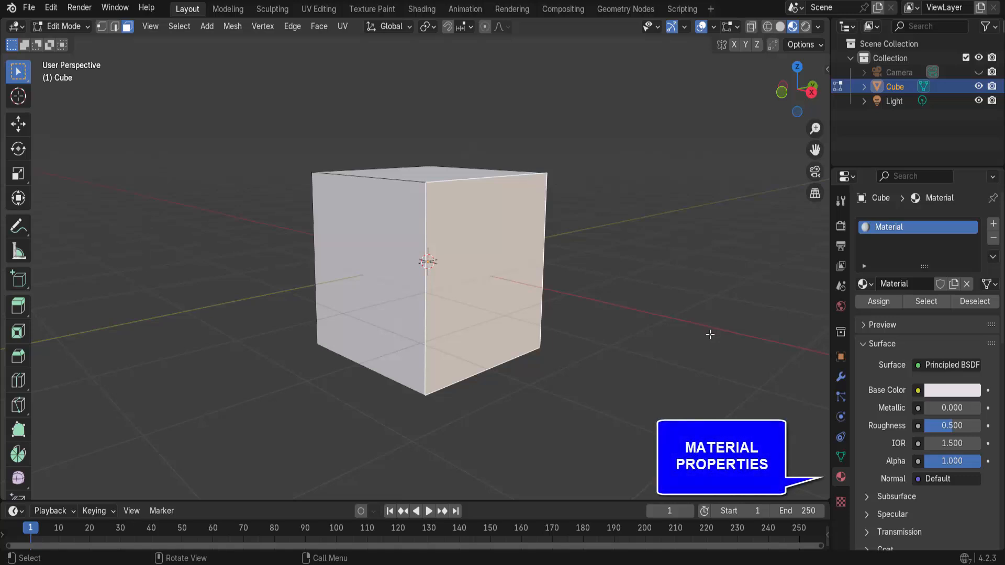
Step: Add a second material slot to the cube with a new material named SEQUENCIA
left_click(994, 225)
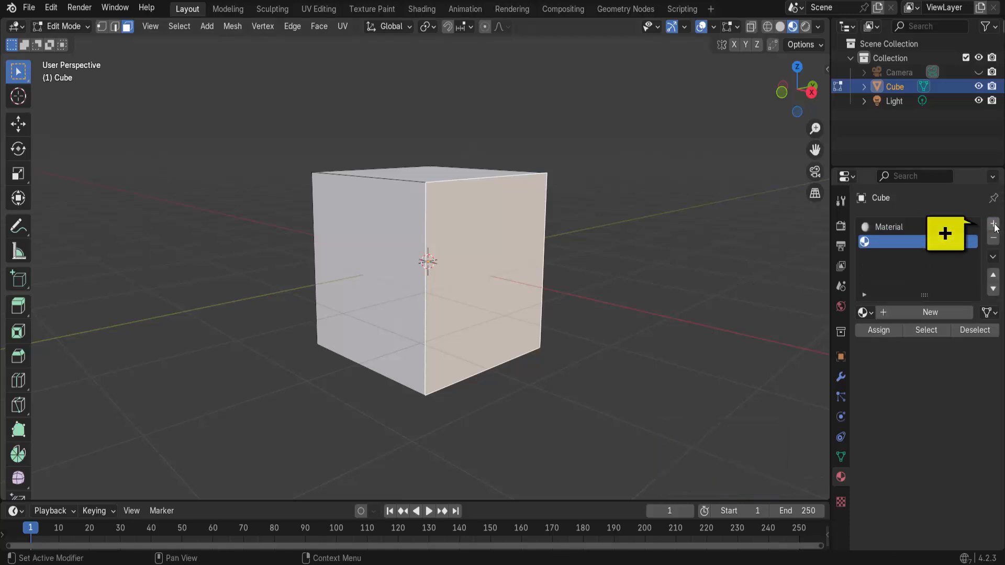
left_click(930, 312)
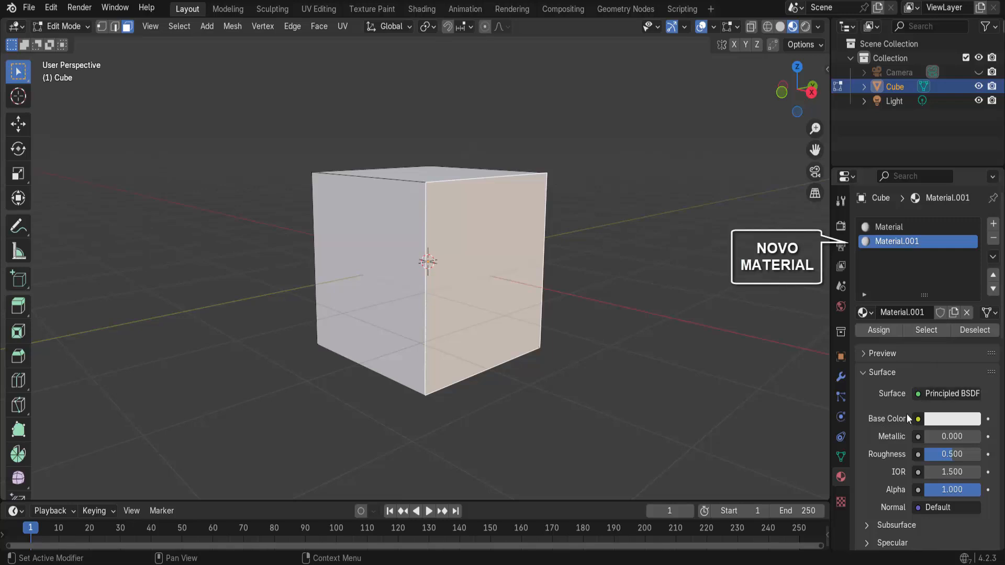
double_click(884, 245)
type("SEQUENCIA")
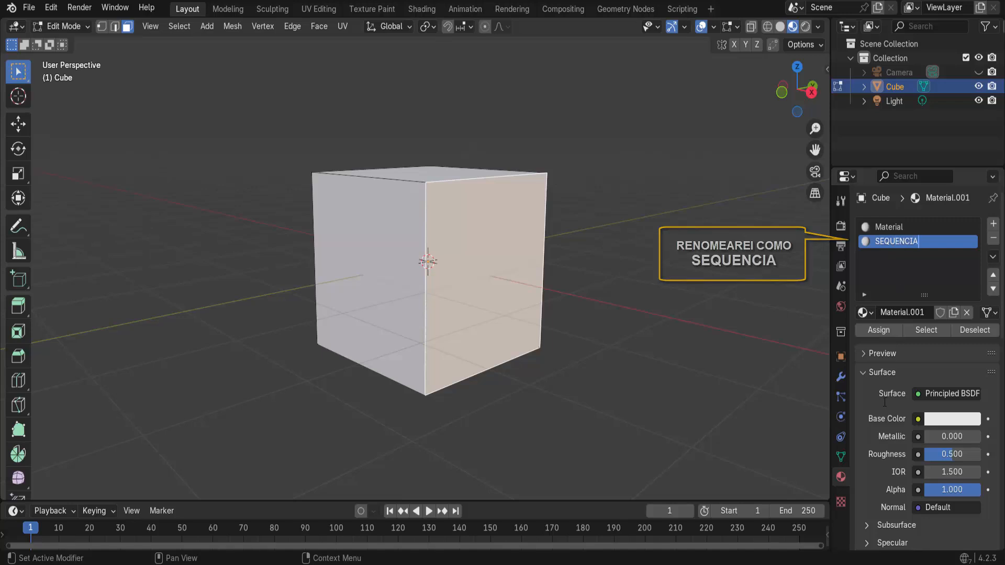
key("Return")
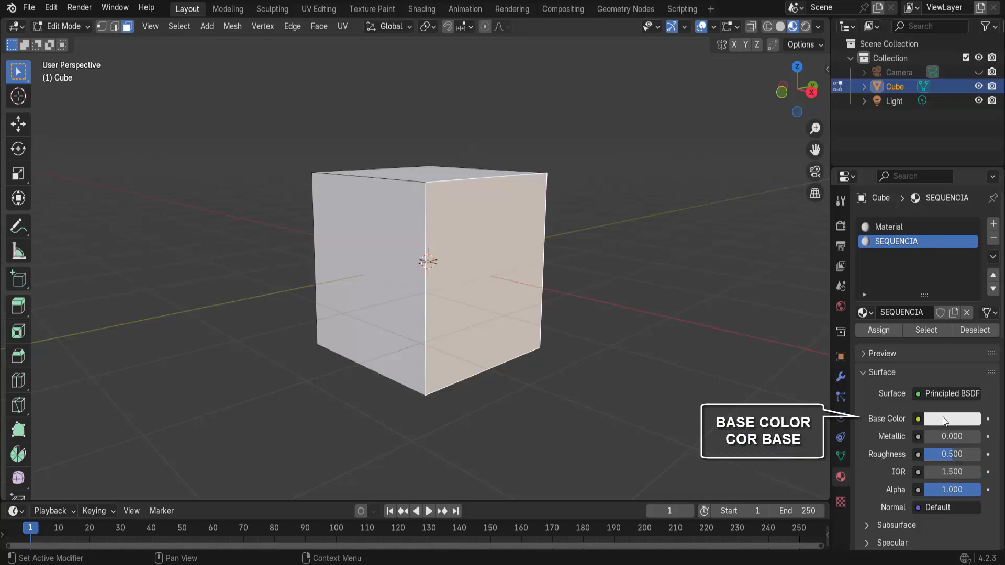
Step: Use an Image Texture for SEQUENCIA's base color and assign the material to the selected face
left_click(918, 419)
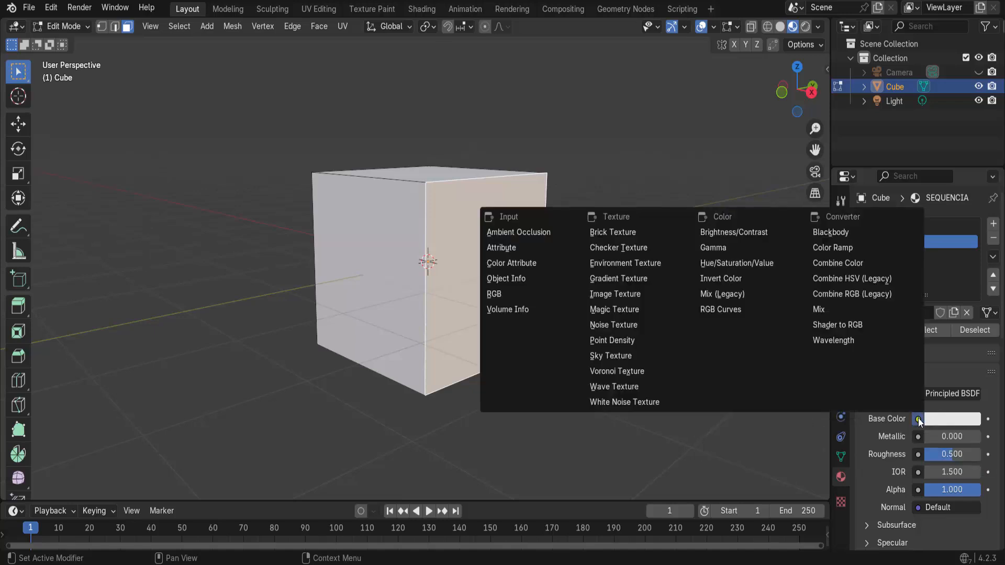
left_click(618, 294)
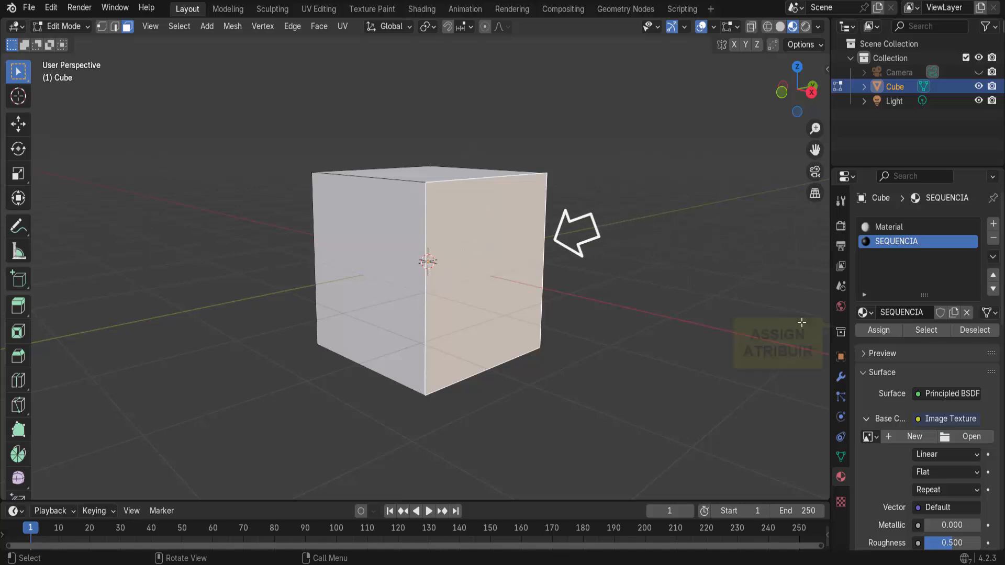
left_click(877, 330)
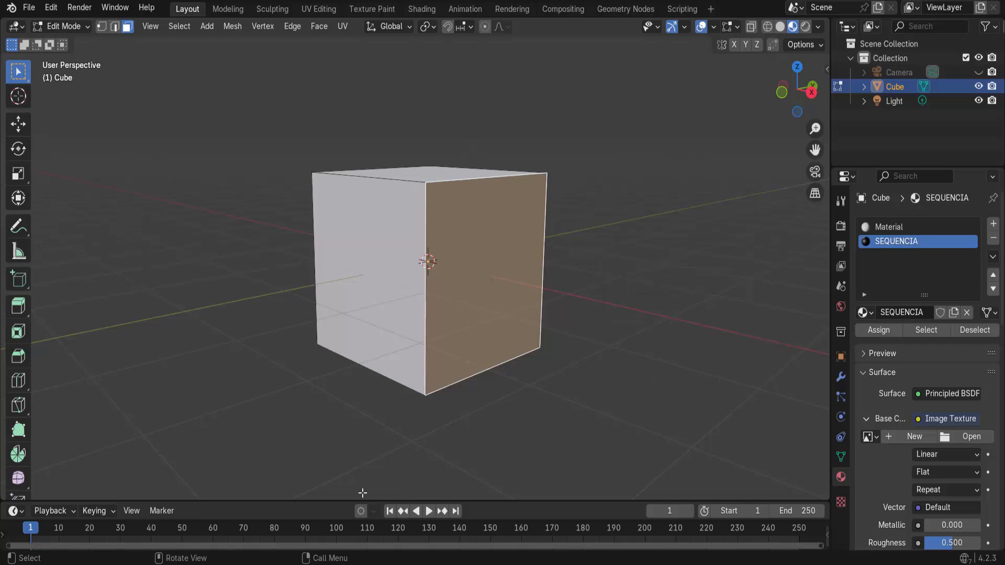
Step: Switch to File Explorer, open the JPG folder in Downloads and preview its differently named images
left_click(295, 524)
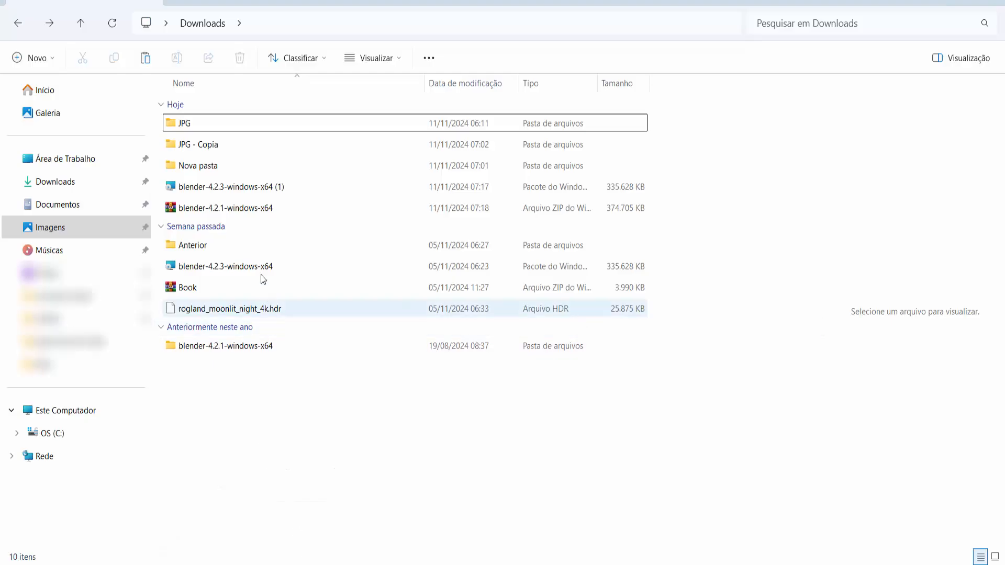
double_click(197, 128)
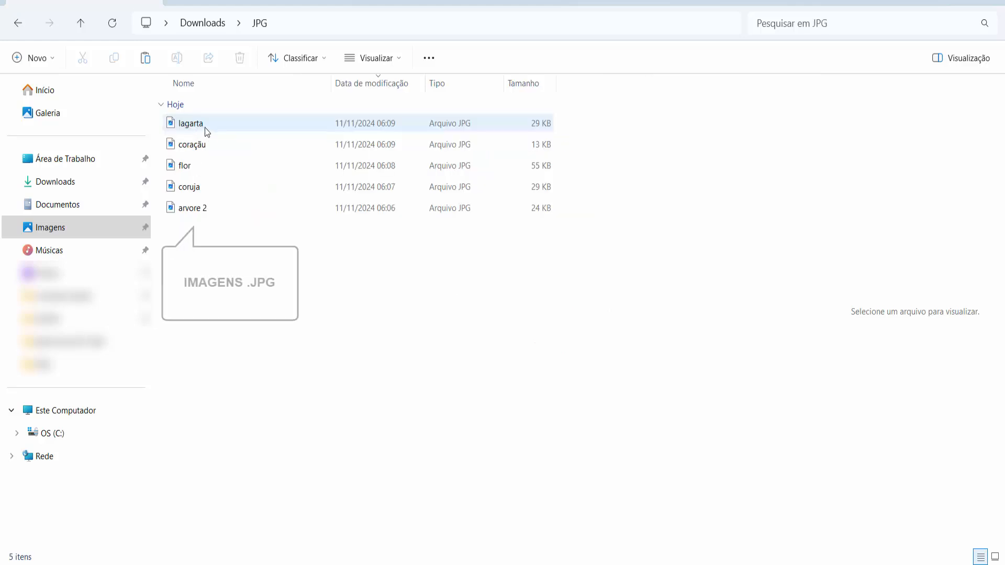
left_click(204, 127)
left_click(192, 150)
left_click(187, 166)
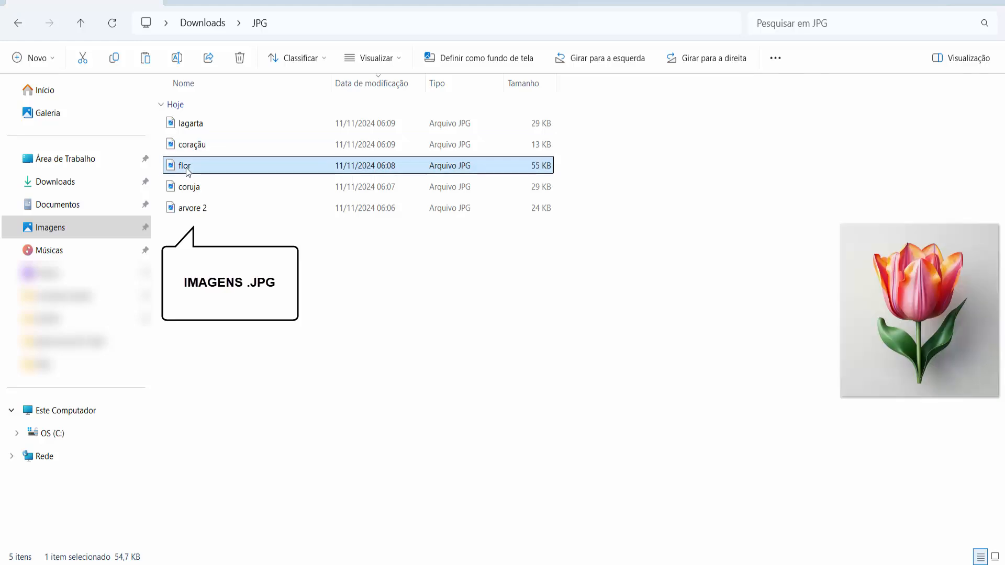
left_click(188, 195)
left_click(196, 209)
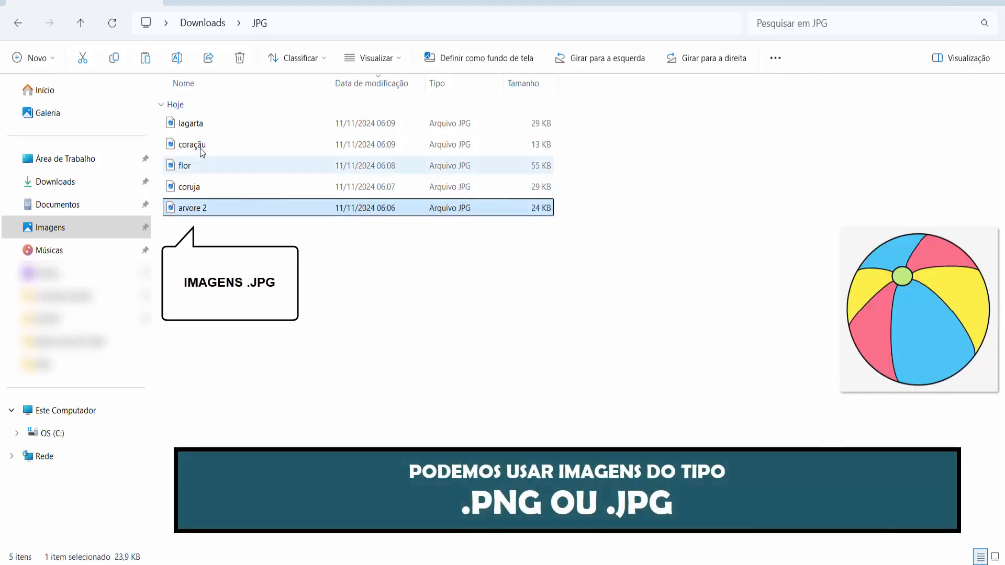
left_click(199, 131)
left_click(189, 146)
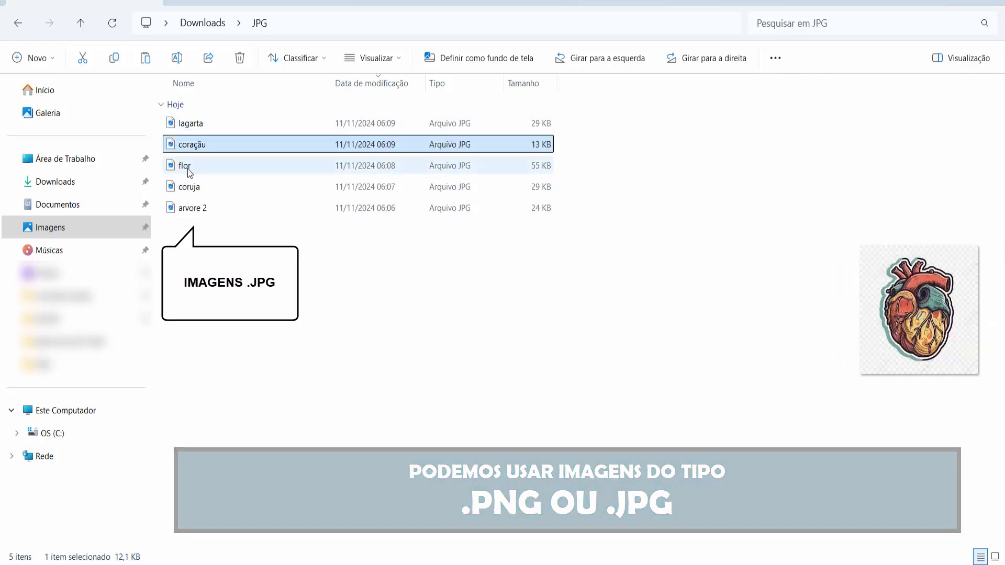
left_click(187, 166)
left_click(187, 188)
left_click(195, 208)
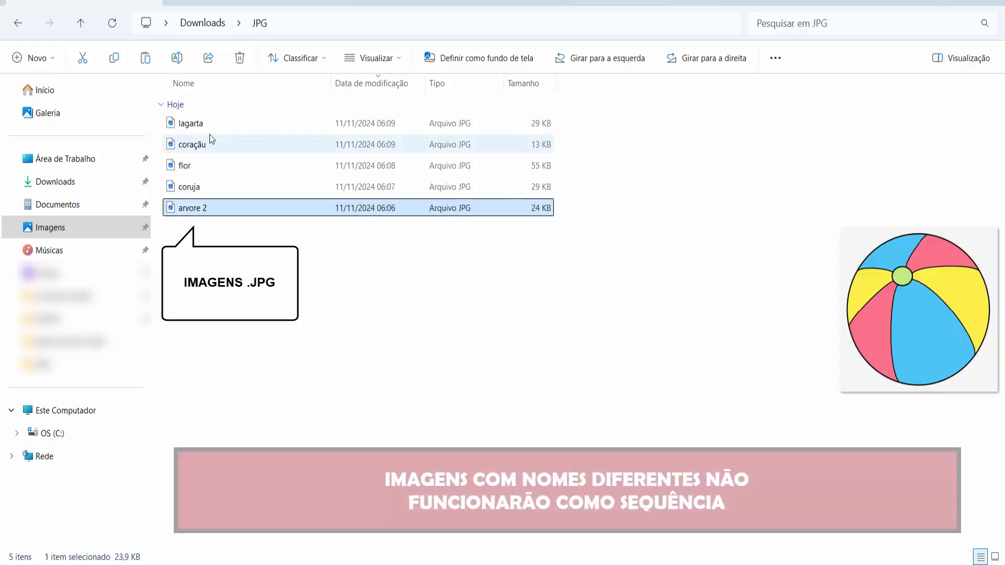
left_click(206, 126)
left_click(198, 145)
left_click(195, 164)
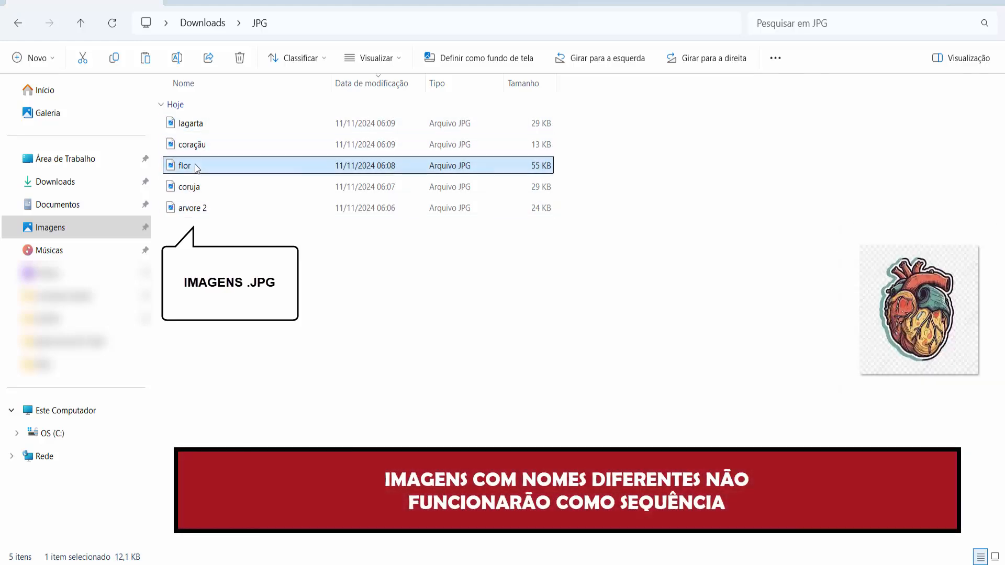
left_click(192, 189)
left_click(192, 206)
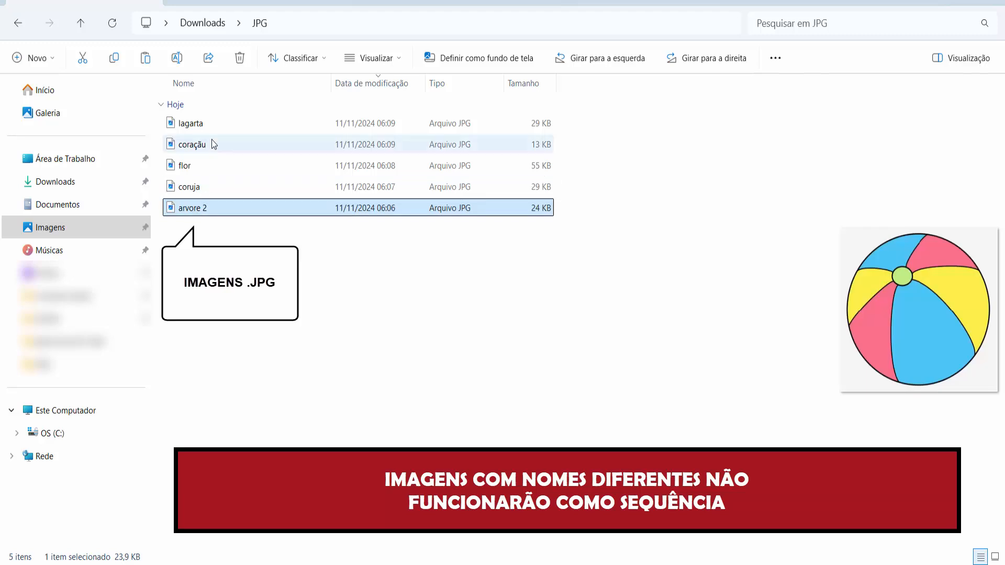
left_click(204, 127)
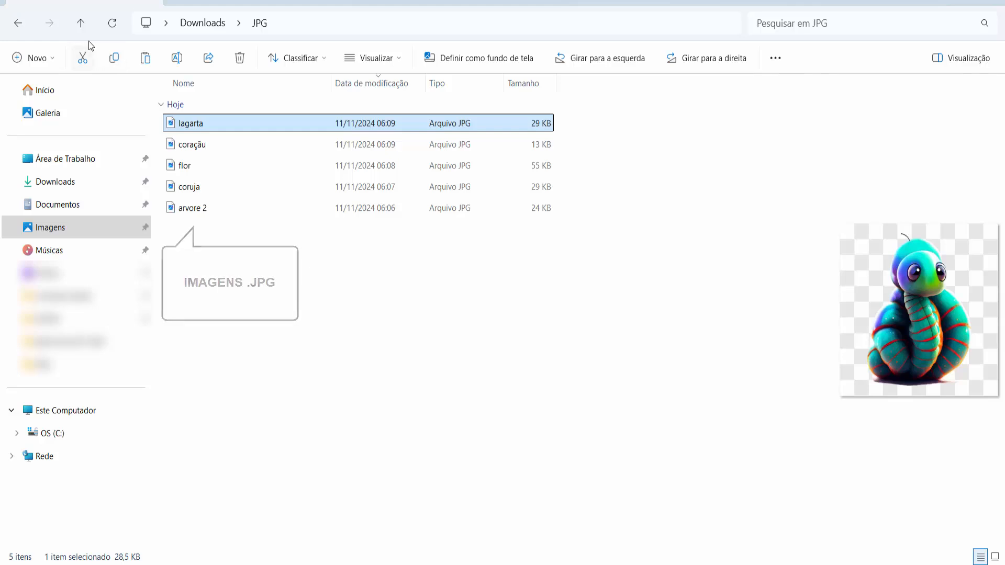
Step: Open the JPG - Copia folder in Downloads and preview the sequentially named images IMAGENS (1) to IMAGENS (5)
left_click(81, 23)
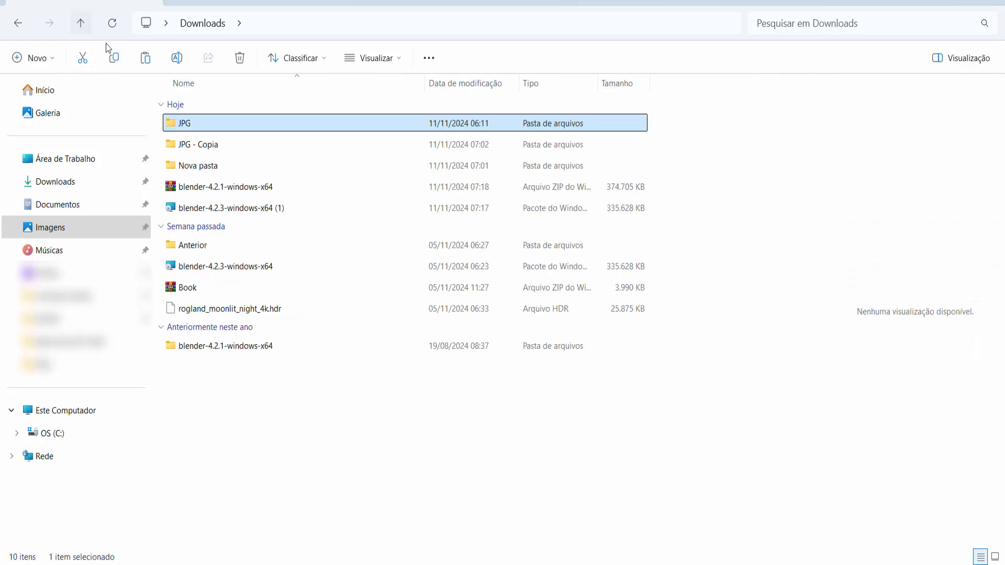
double_click(199, 146)
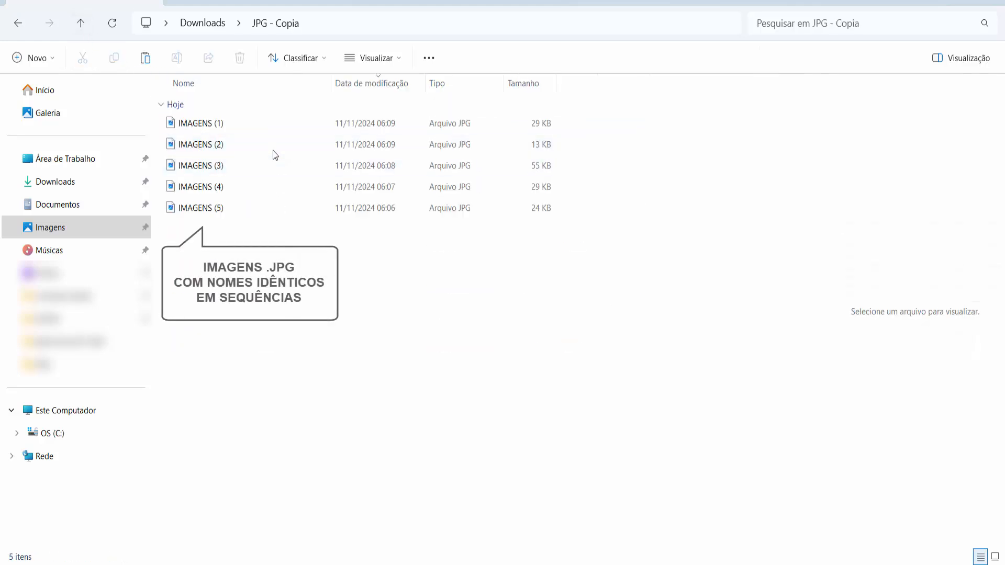
left_click(200, 125)
left_click(197, 145)
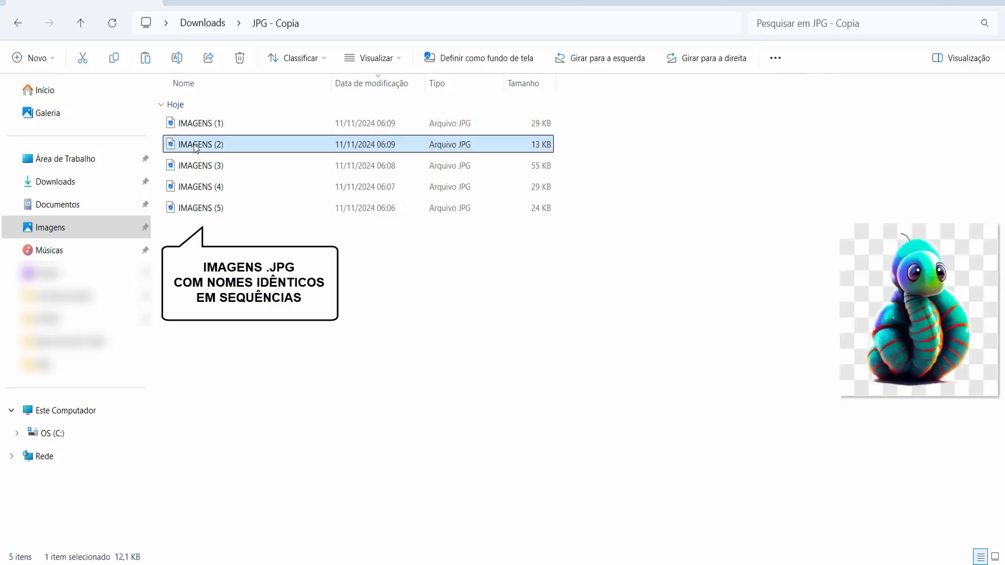
left_click(194, 166)
left_click(192, 187)
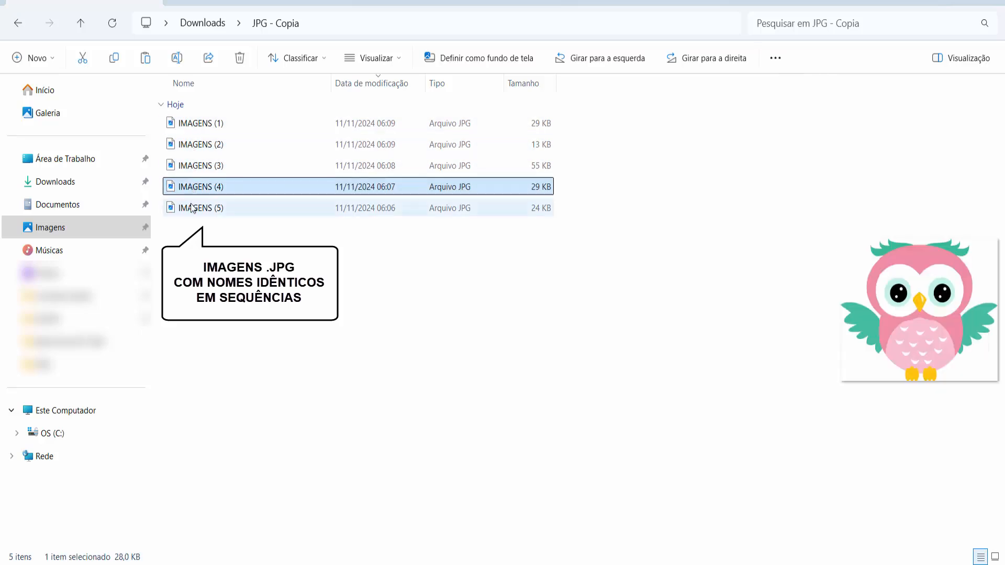
left_click(192, 208)
left_click(204, 129)
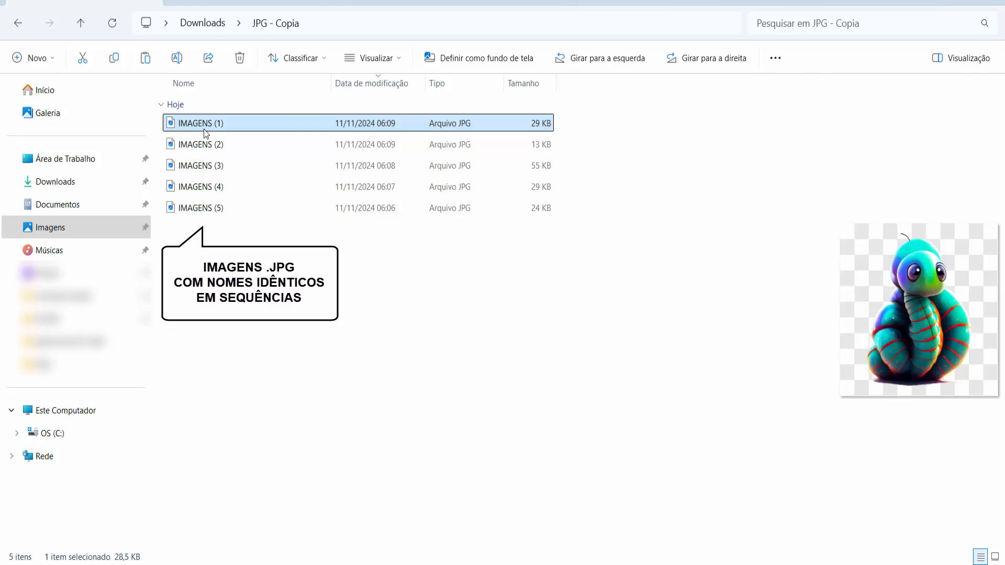
left_click(204, 144)
left_click(203, 165)
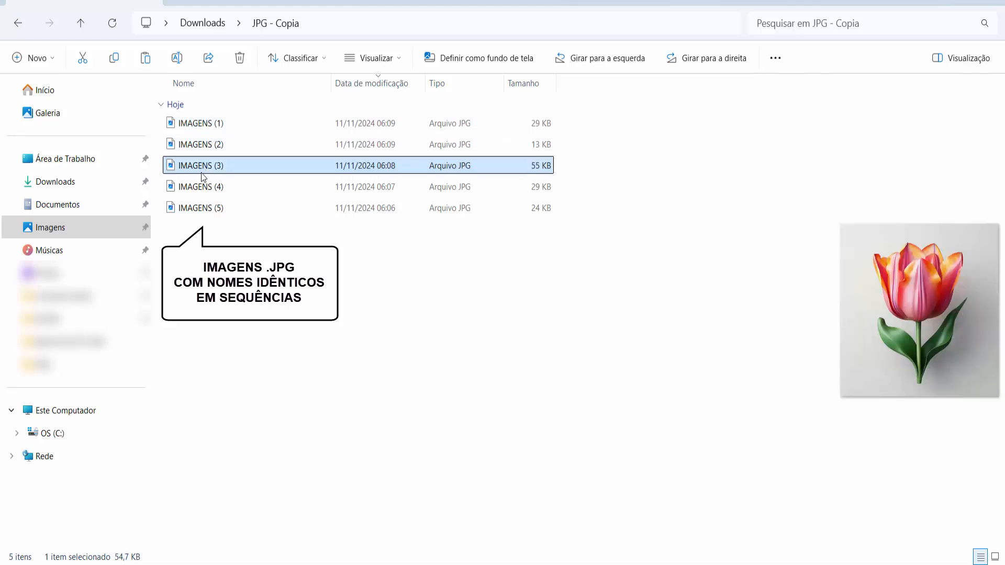
left_click(203, 191)
left_click(201, 209)
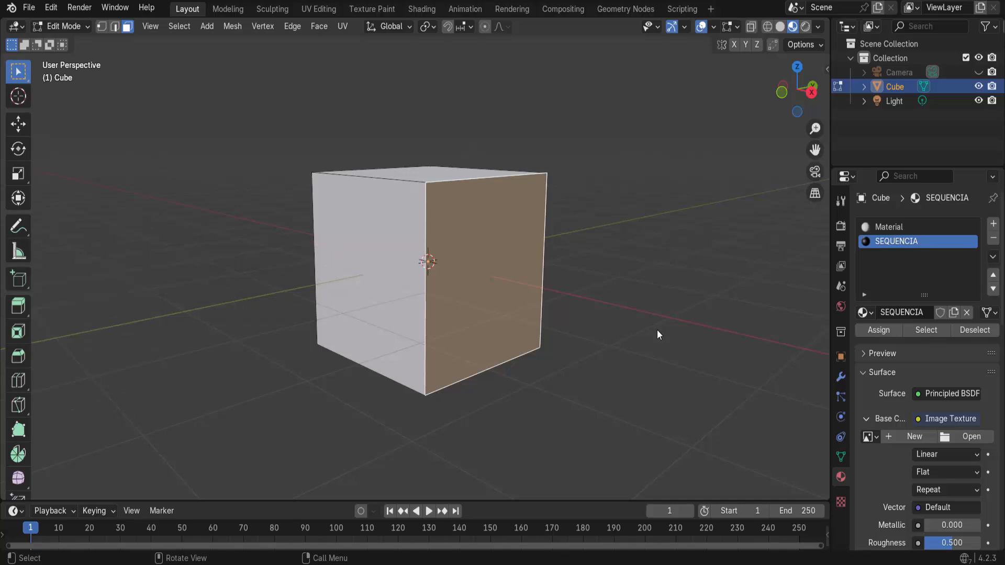
Step: Enlarge the Timeline area, turn it into a Shader Editor showing the SEQUENCIA nodes, and hide its sidebar
scroll(657, 330, "down", 4)
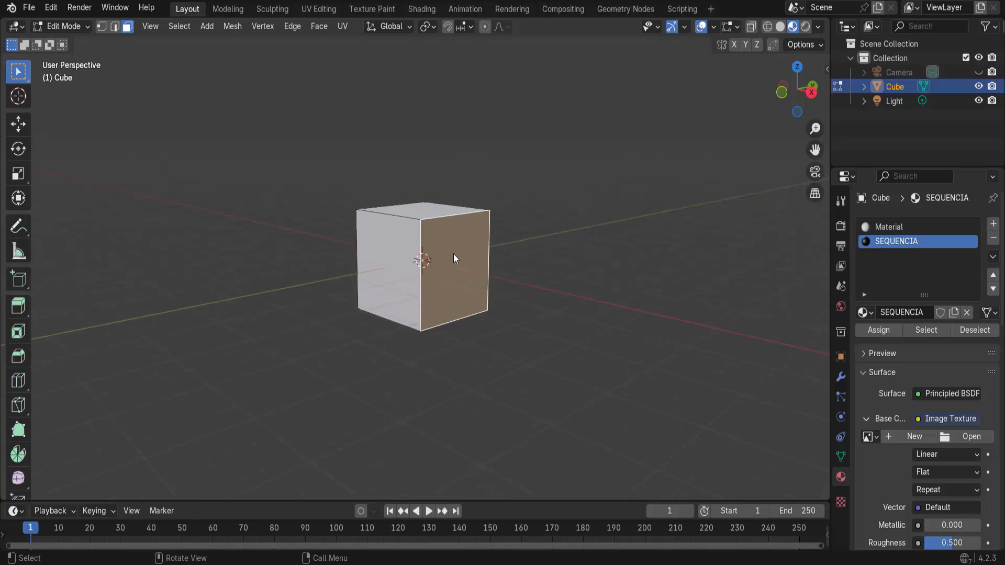
left_click_drag(514, 501, 549, 216)
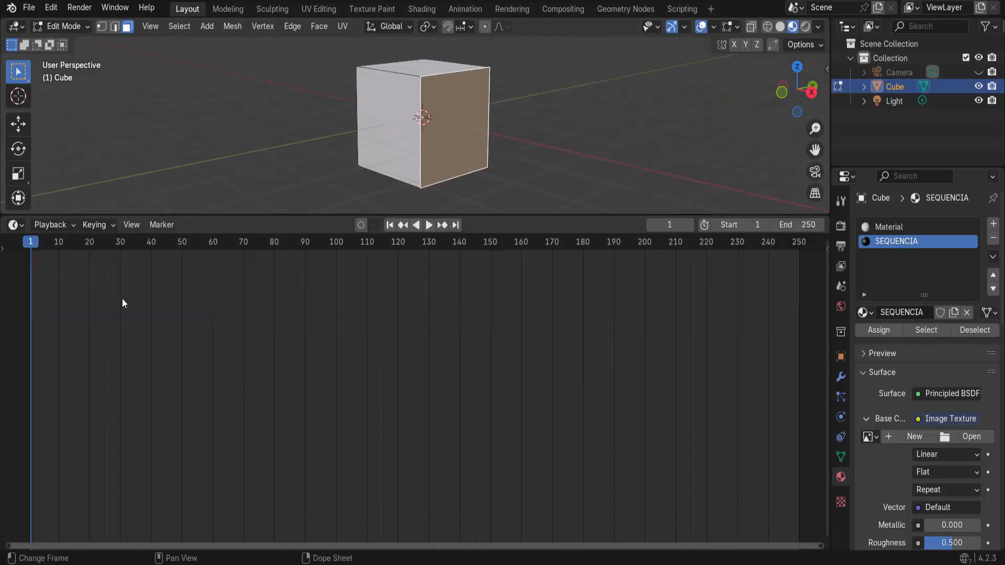
left_click(16, 225)
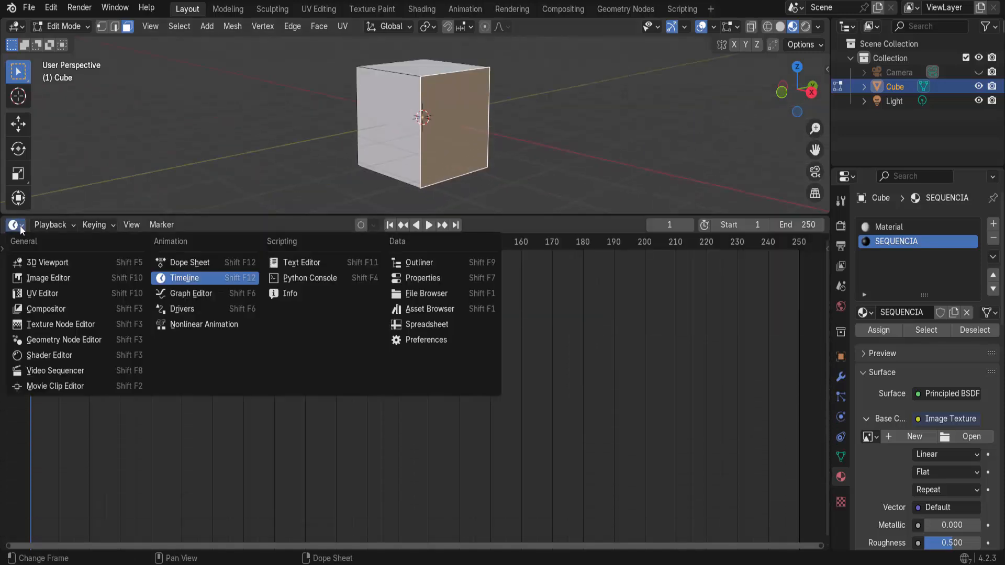
left_click(43, 354)
scroll(578, 464, "up", 2)
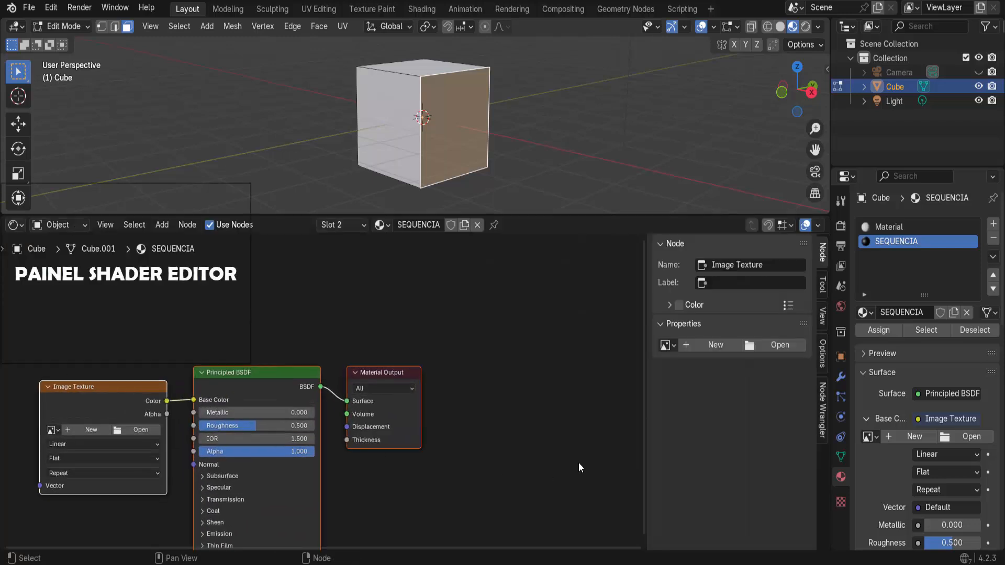
middle_click_drag(579, 463, 100, 392)
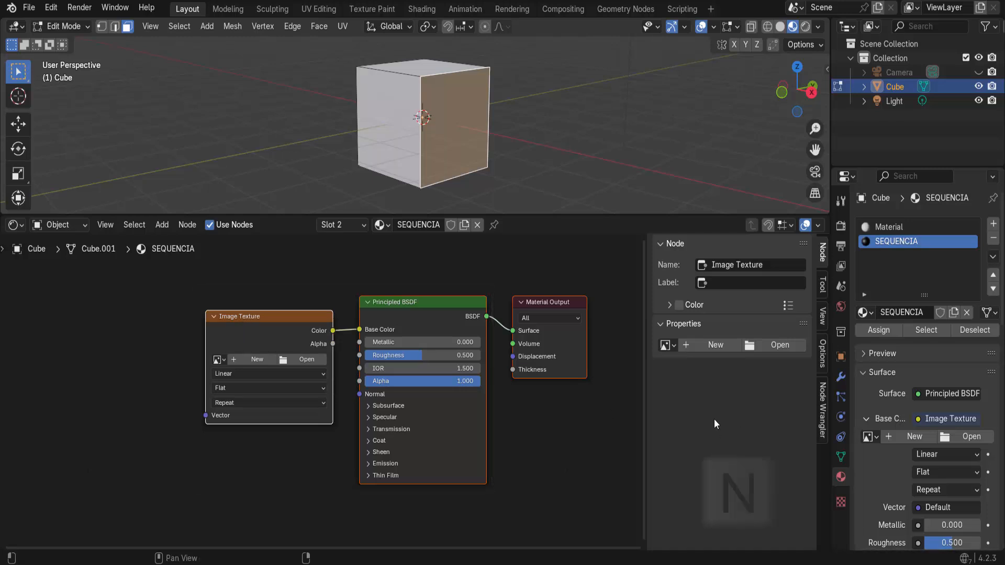
key("n")
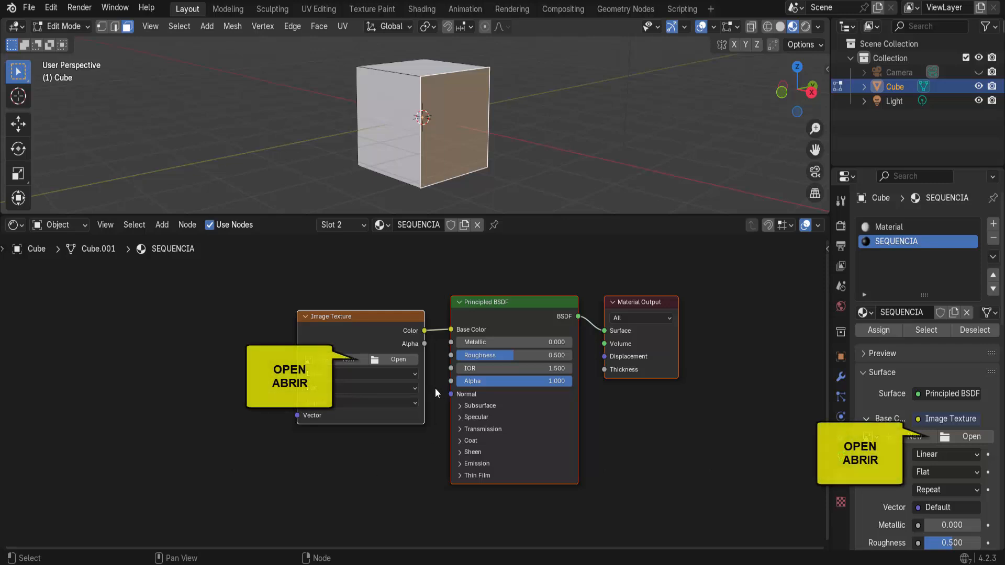
Step: Load IMAGENS (1).jpg to IMAGENS (5).jpg from the JPG - Copia folder in Downloads into the Image Texture node
left_click(408, 359)
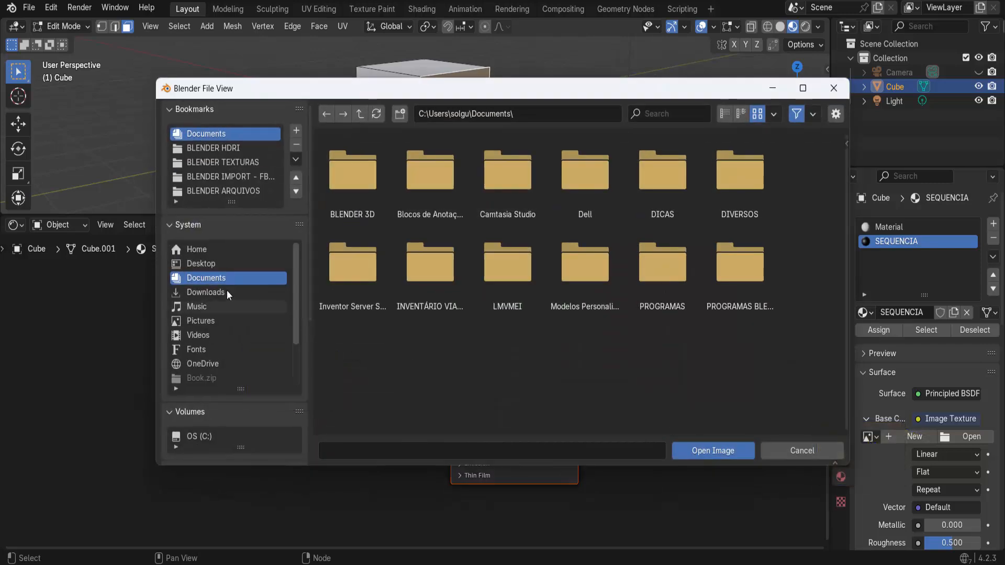
left_click(209, 291)
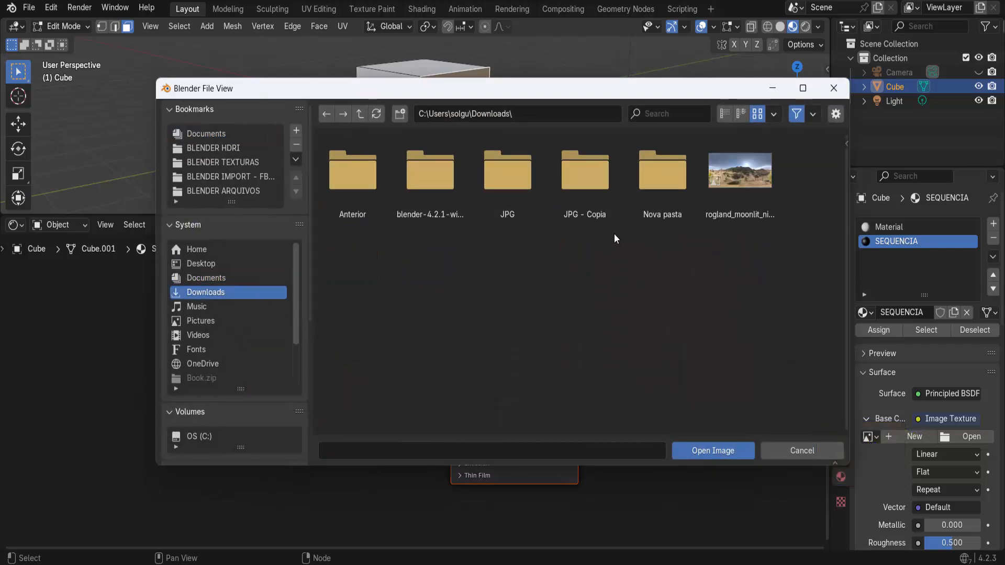
double_click(595, 206)
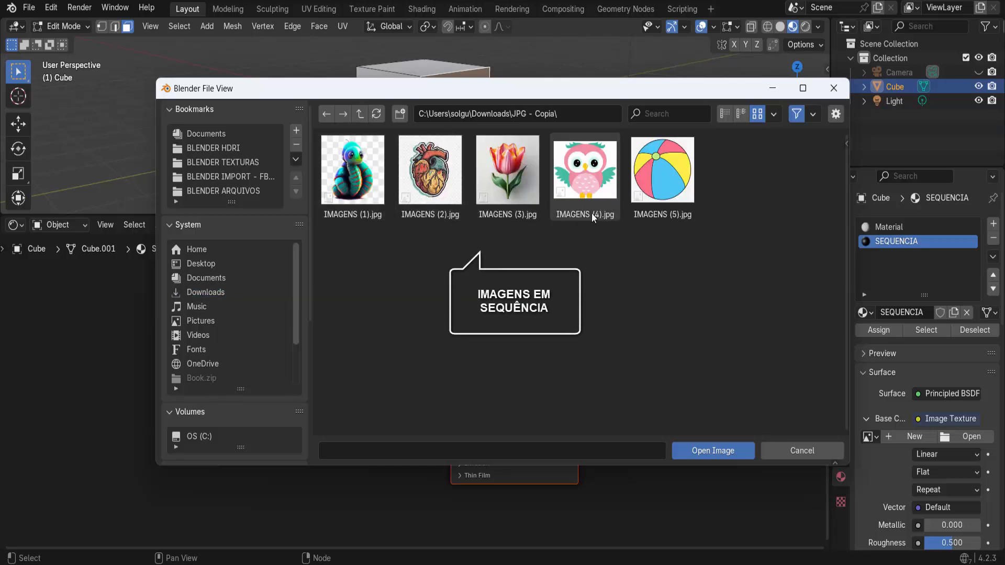
left_click(361, 183)
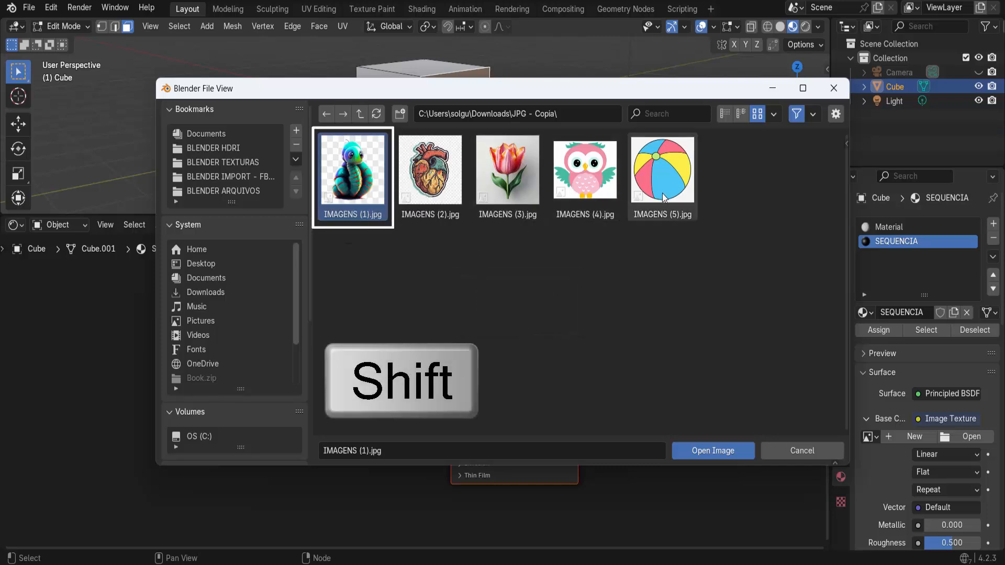
key("shift+Right")
key("shift+Right")
key("shift+Right")
key("shift+Right")
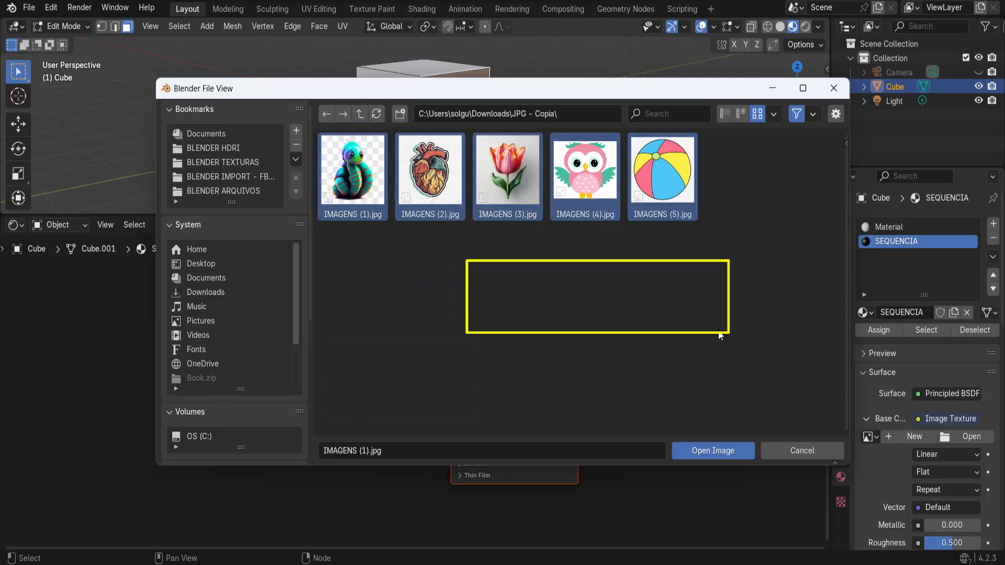
left_click(727, 457)
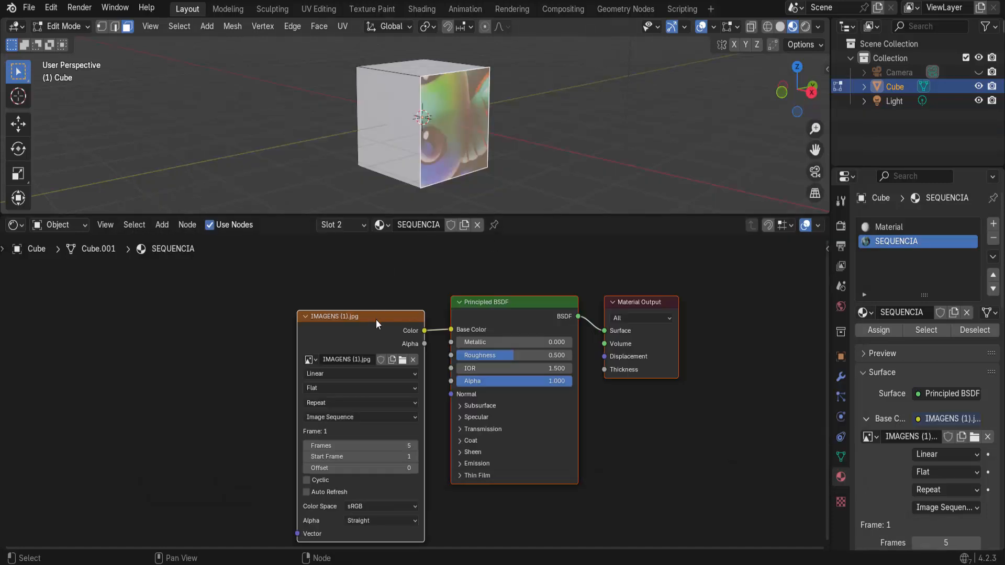
Step: Split a narrow area off below the node graph and make it a Timeline
middle_click_drag(244, 432, 236, 395)
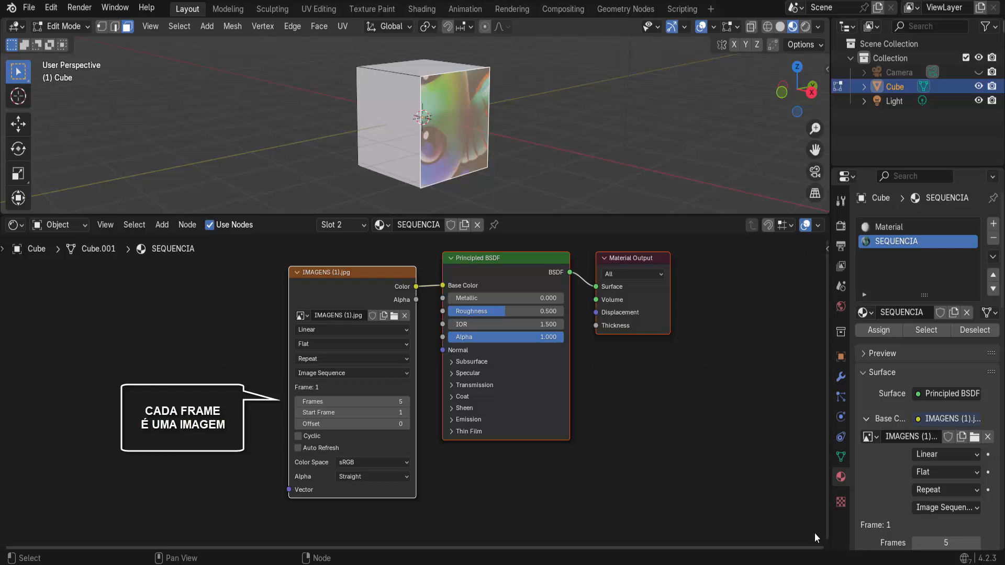
left_click_drag(827, 526, 825, 493)
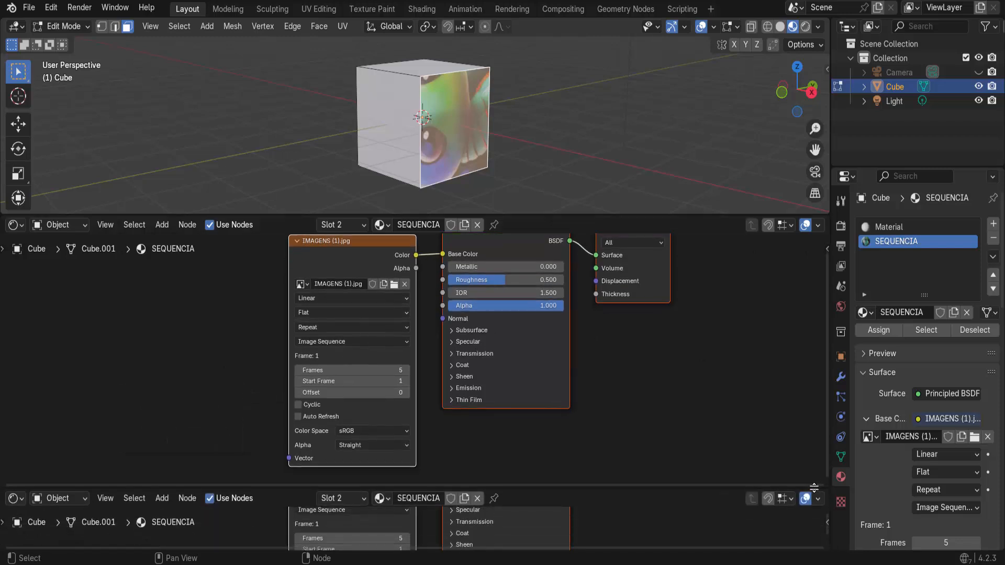
left_click(16, 498)
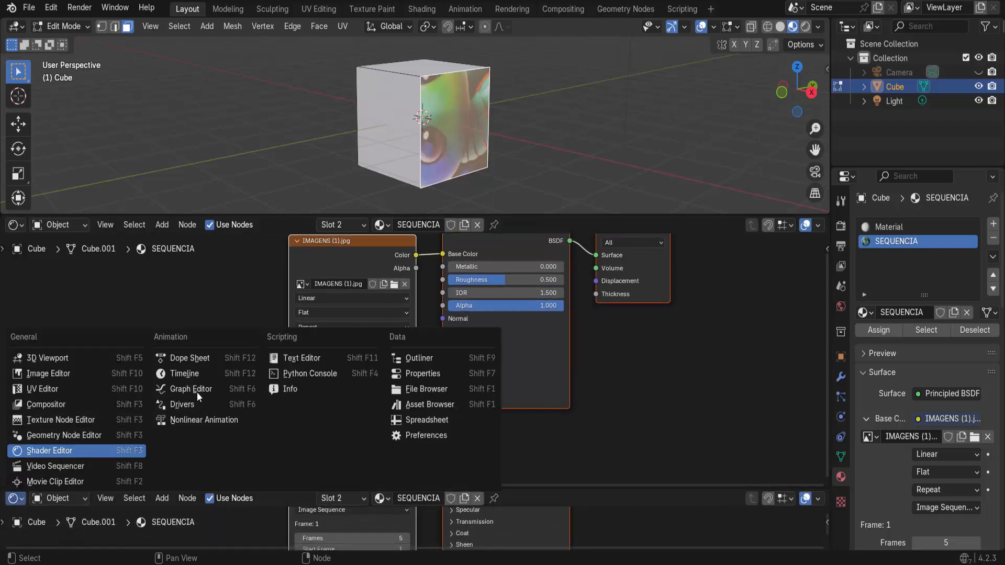
left_click(210, 371)
Step: Enable Auto Refresh on the image sequence and test the animation playback from the first frame
left_click(429, 498)
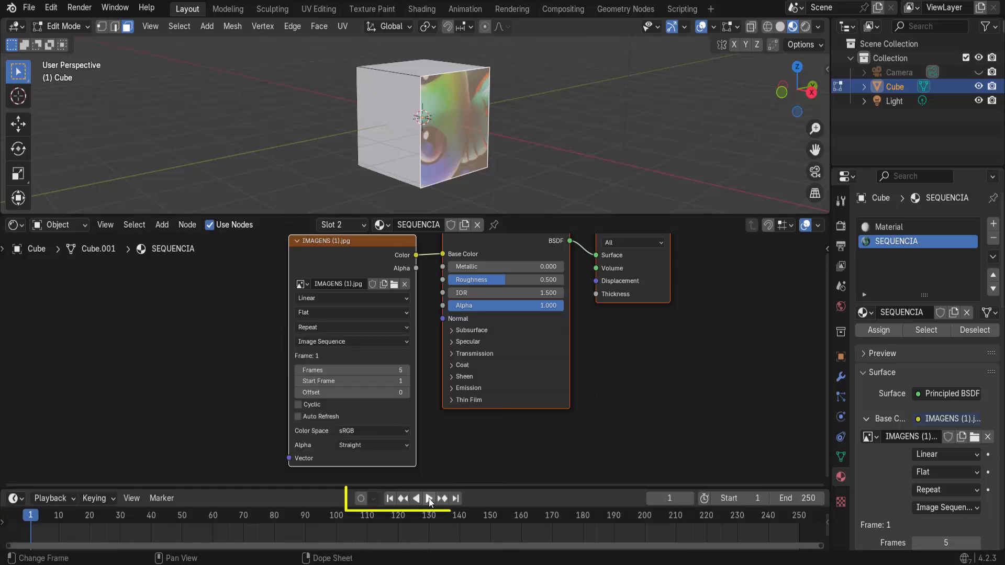
left_click(390, 498)
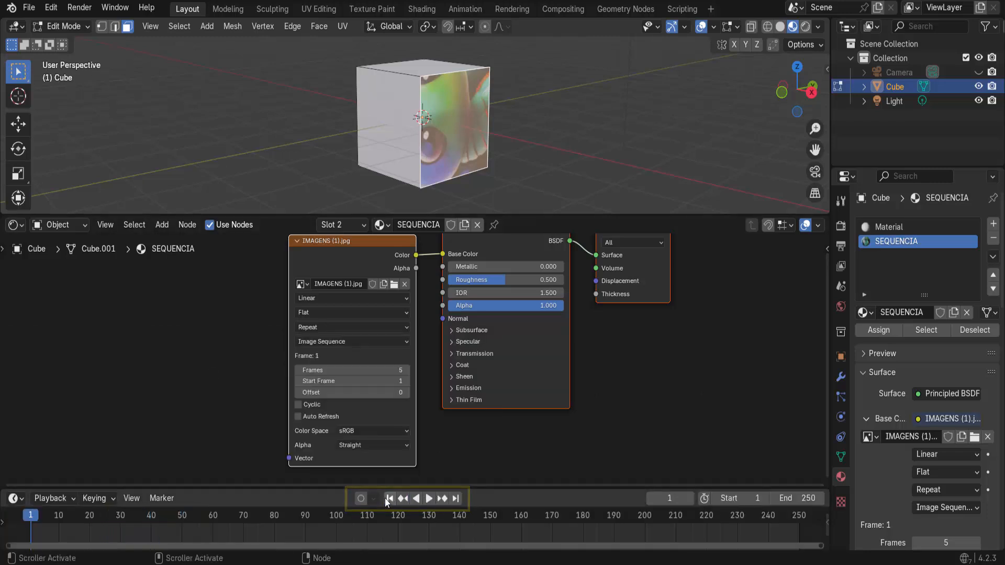
left_click(297, 416)
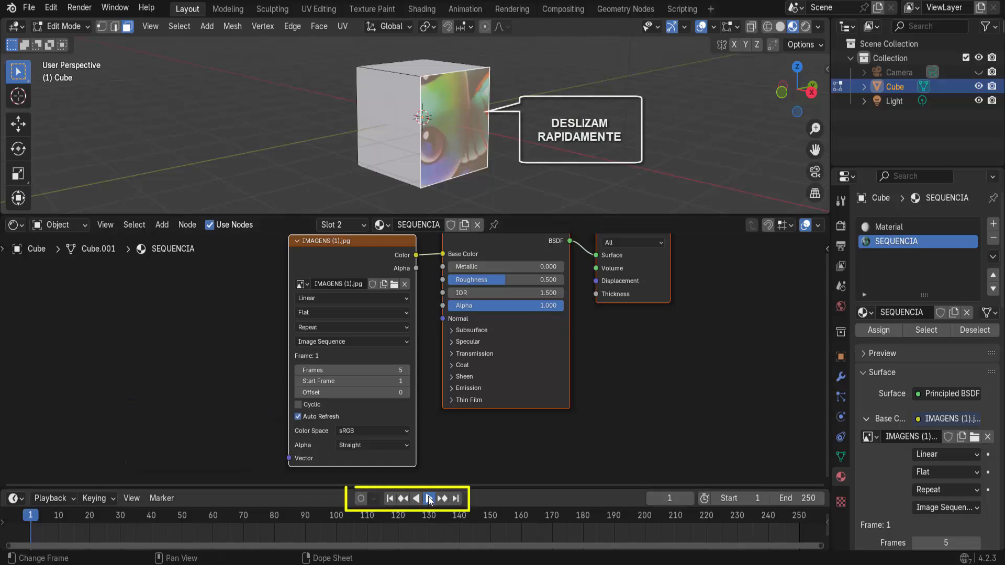
left_click(428, 499)
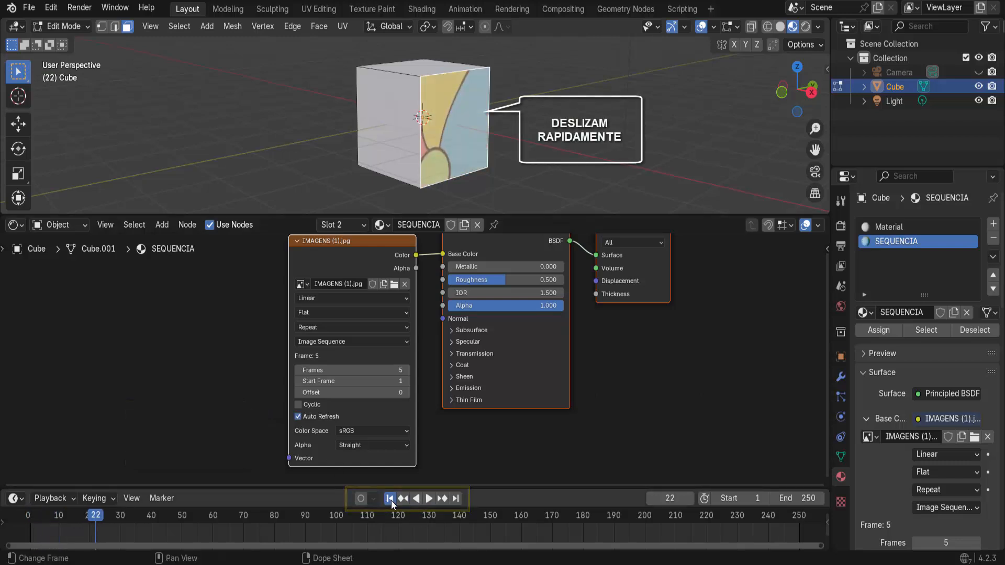
left_click(390, 498)
left_click(428, 500)
left_click(428, 499)
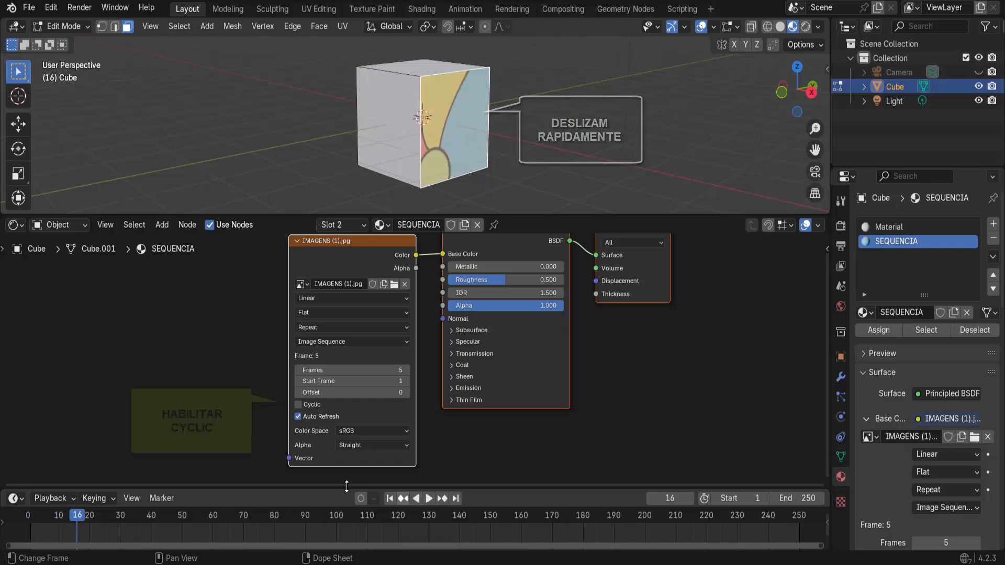
Step: Enable Cyclic on the image sequence, play the animation from frame 1 and stop it
left_click(298, 405)
left_click(390, 498)
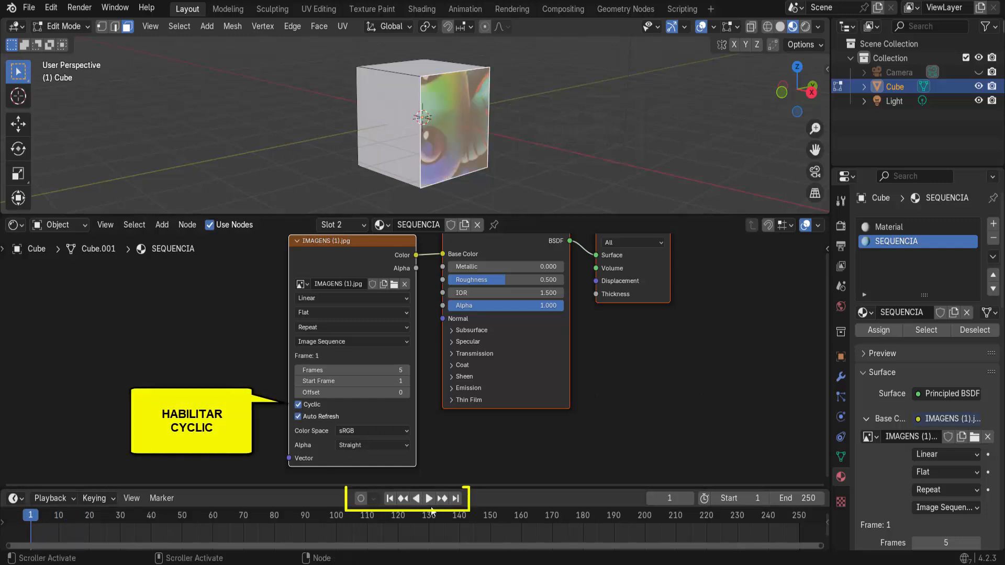
left_click(428, 499)
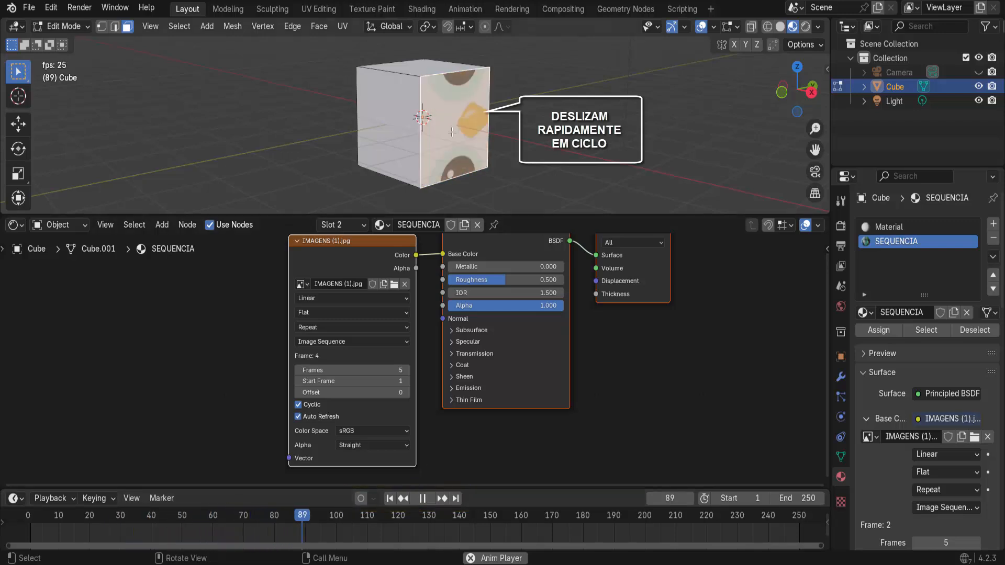
left_click(422, 499)
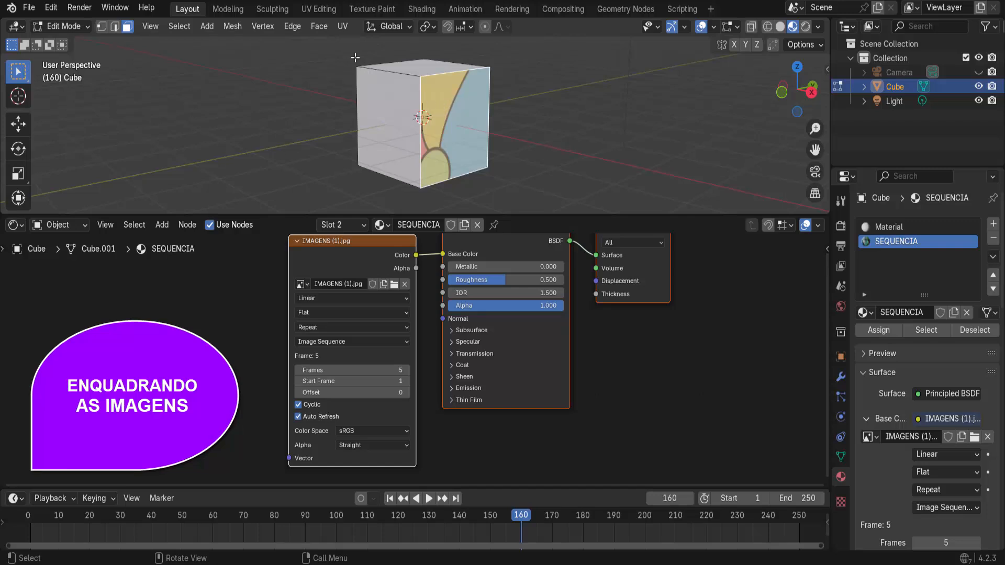
Step: Switch to the UV Editing workspace and select all UV vertices of the textured cube face
left_click(318, 9)
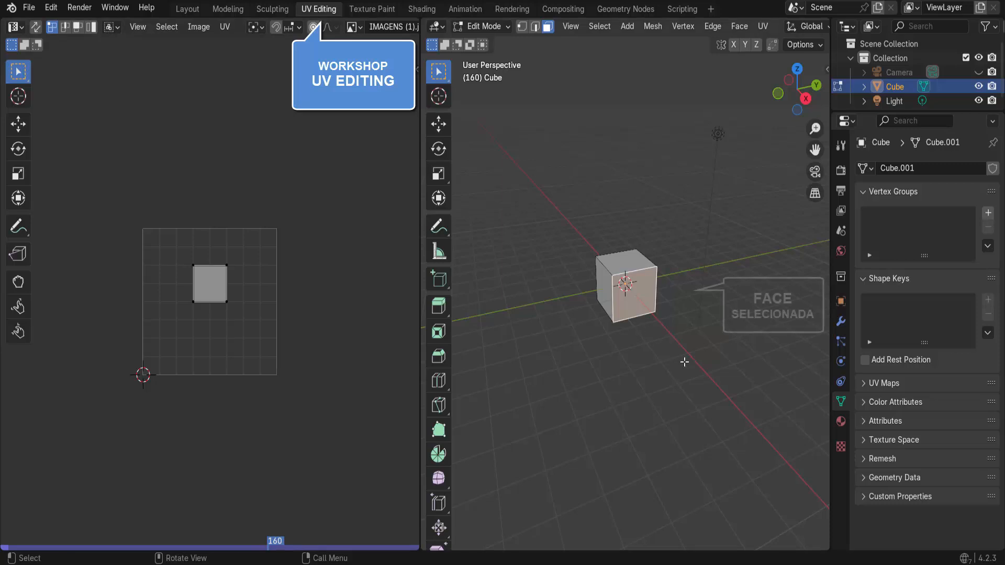
scroll(684, 361, "up", 5)
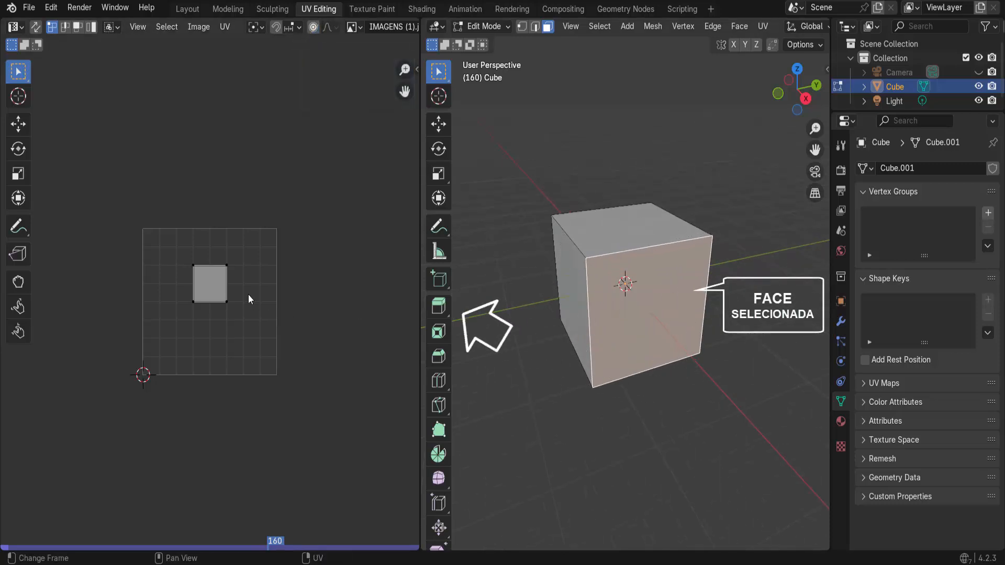
scroll(239, 337, "up", 3)
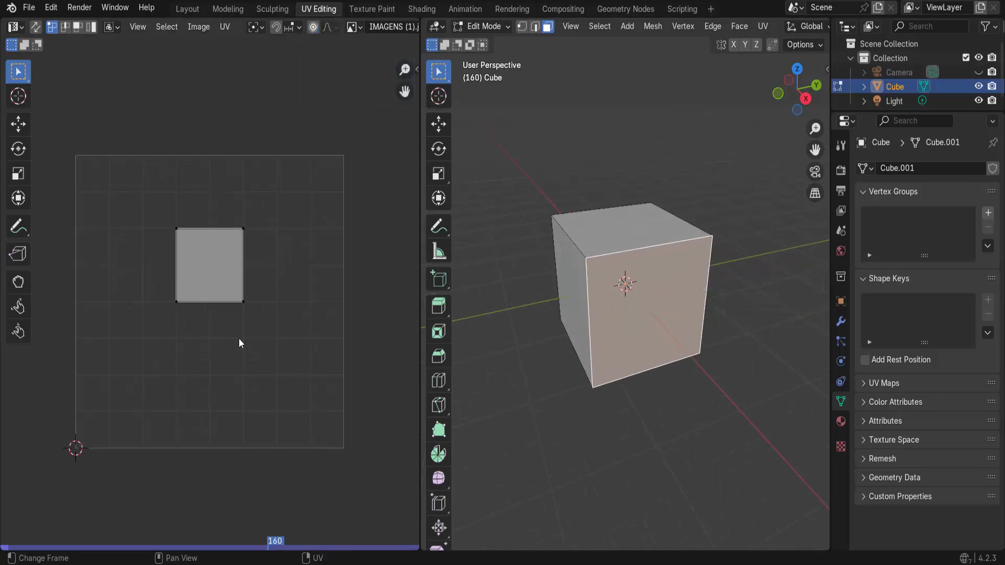
scroll(239, 343, "down", 3)
scroll(239, 343, "up", 1)
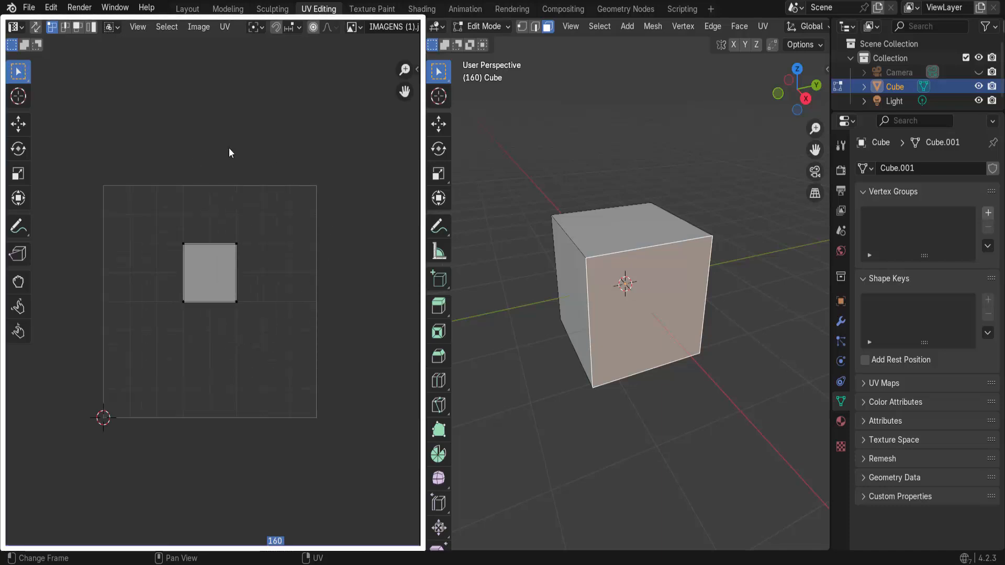
key("a")
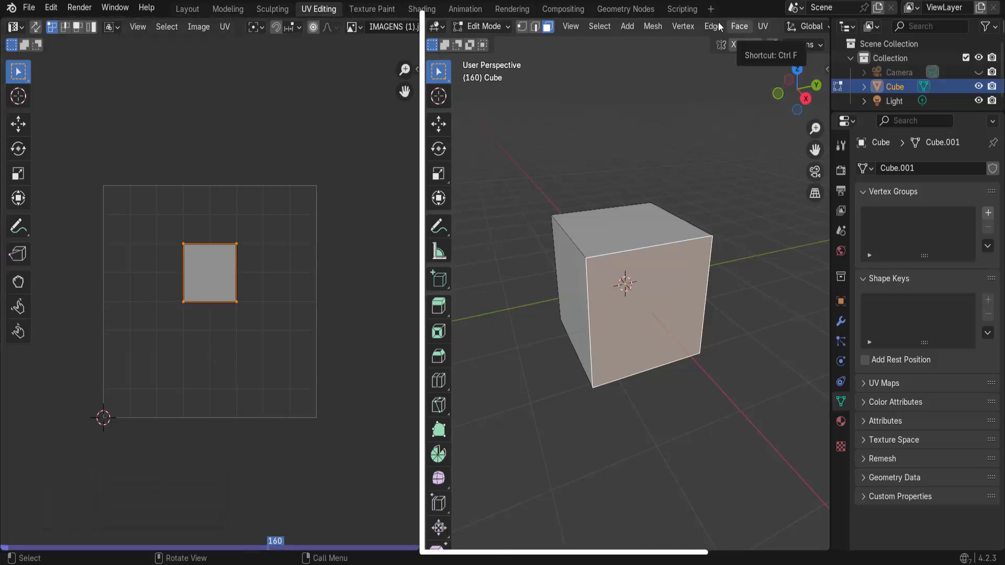
Step: Set the 3D viewport to Material Preview shading and scale the face's UV square up to the image's upper boundary
scroll(705, 24, "down", 5)
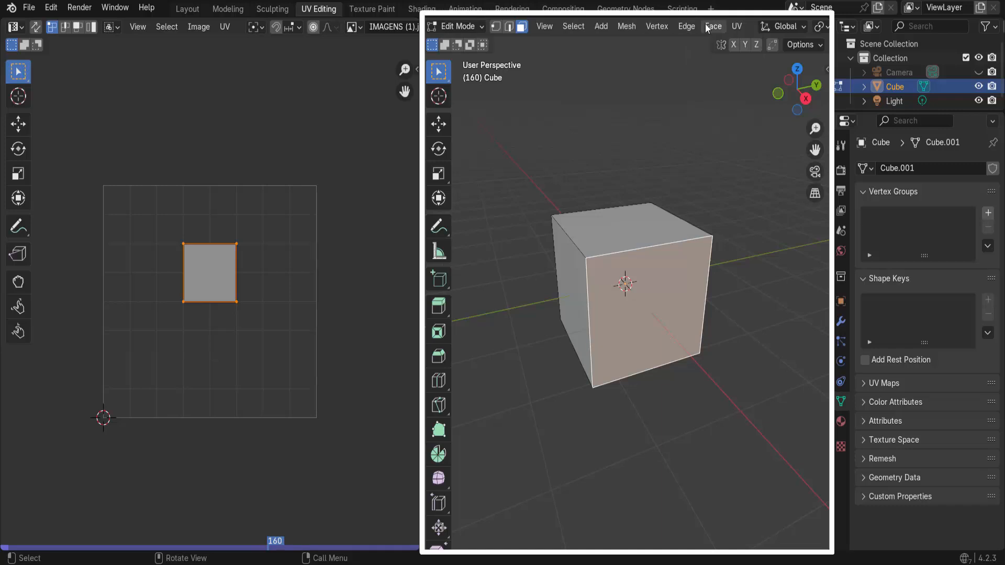
scroll(705, 26, "down", 4)
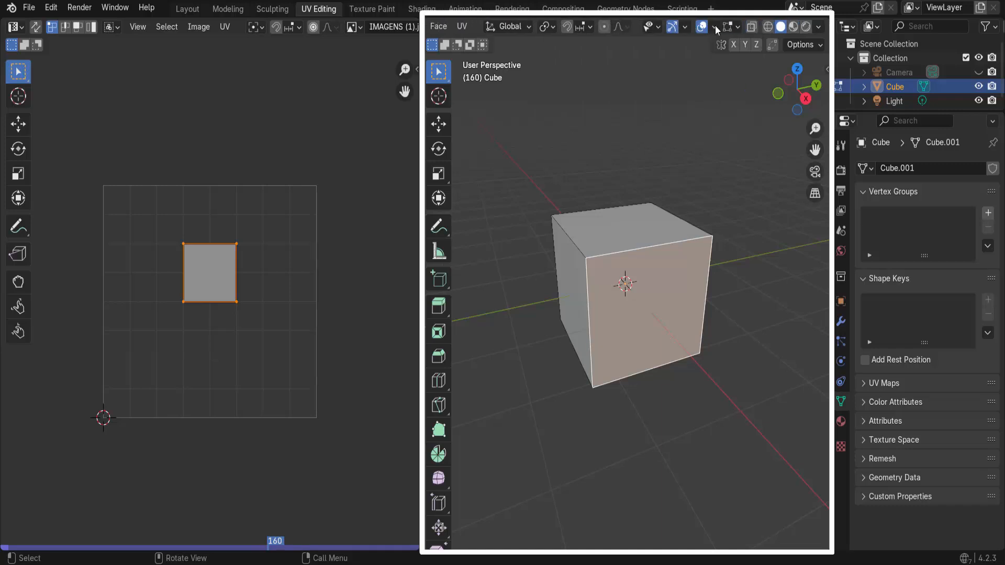
left_click(794, 26)
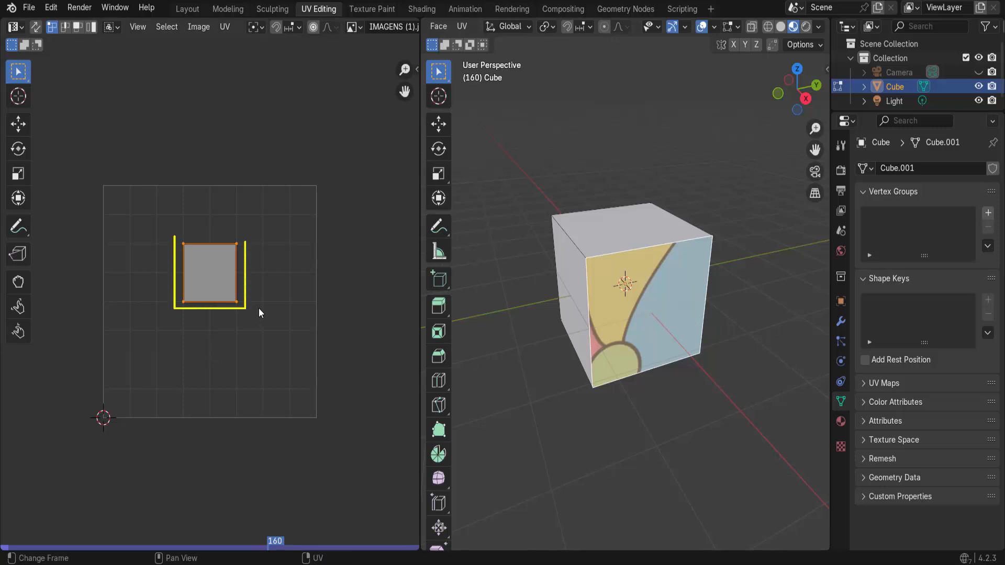
key("s")
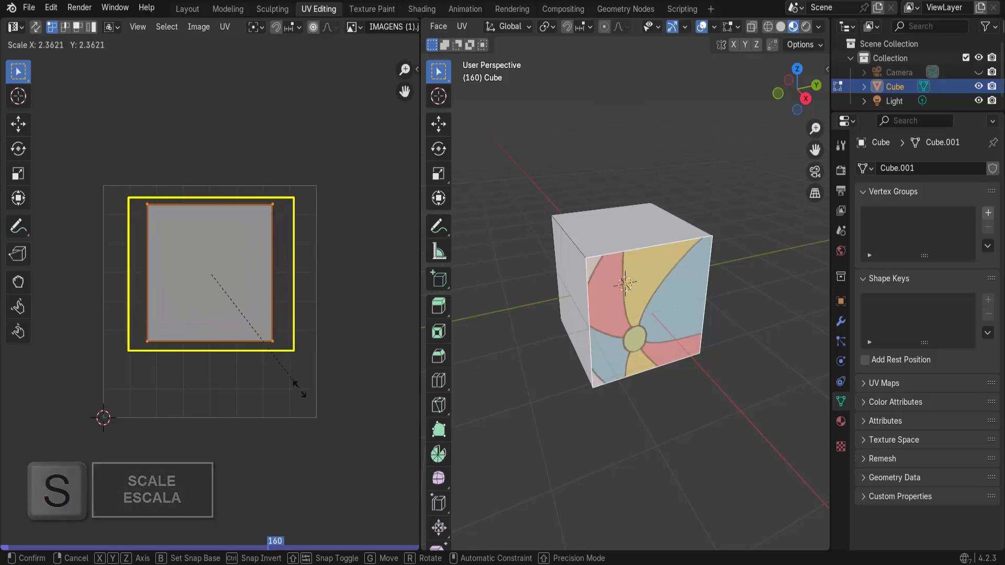
left_click(328, 414)
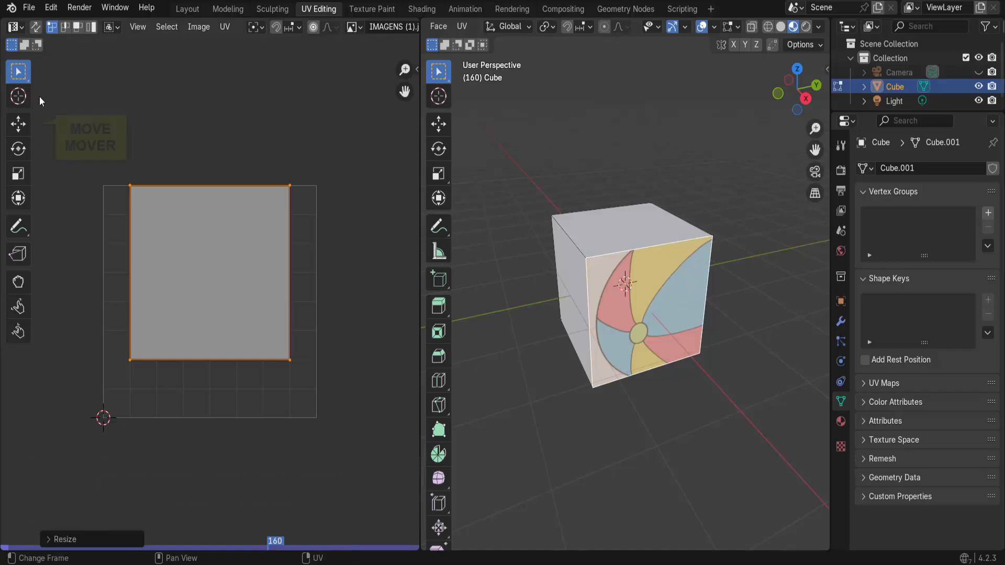
Step: Move the face's UV square's right, left and lower edges onto the image's matching boundaries with the Move tool
left_click(17, 125)
left_click(272, 133)
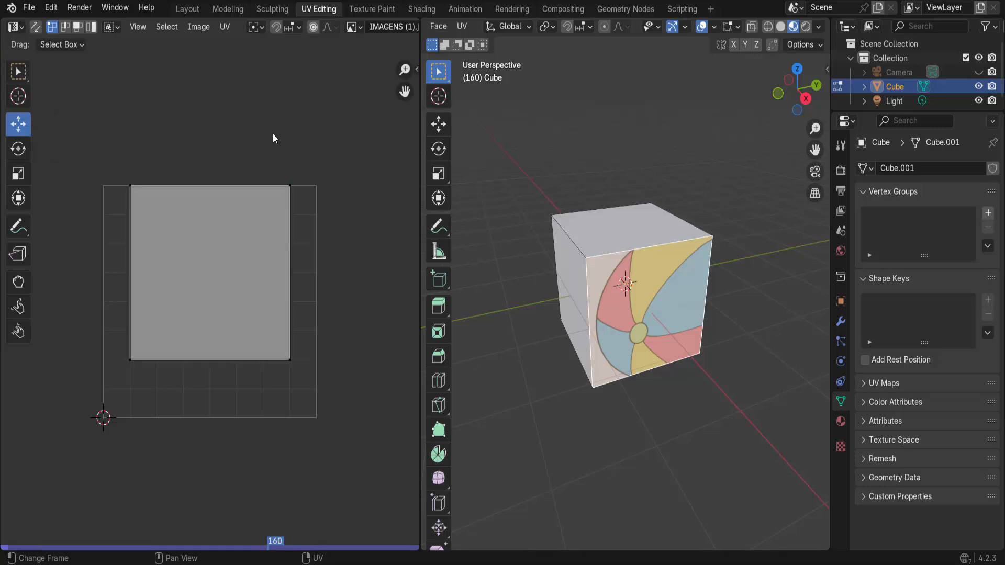
left_click_drag(272, 134, 312, 411)
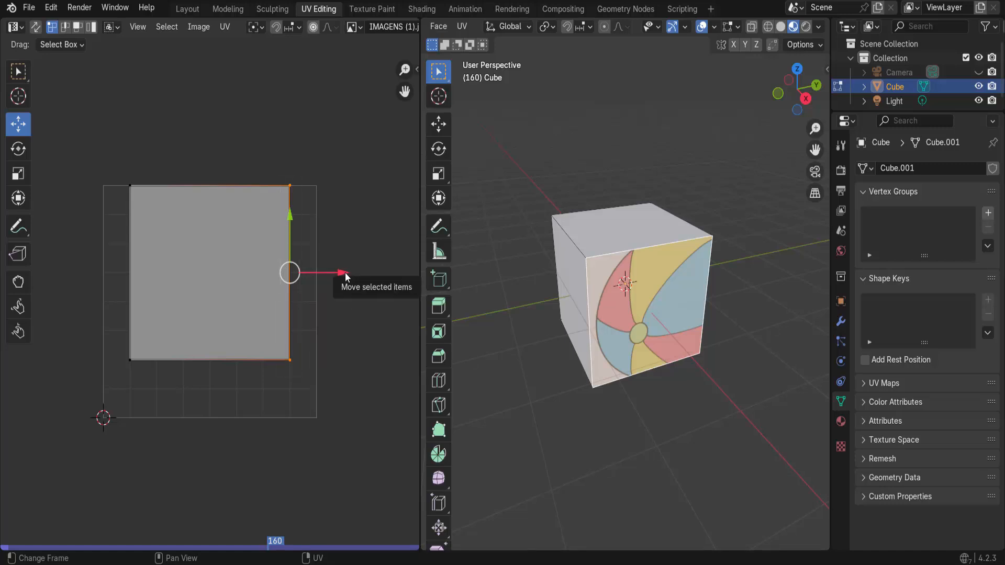
left_click_drag(345, 273, 377, 274)
left_click_drag(66, 157, 143, 373)
left_click_drag(180, 273, 149, 277)
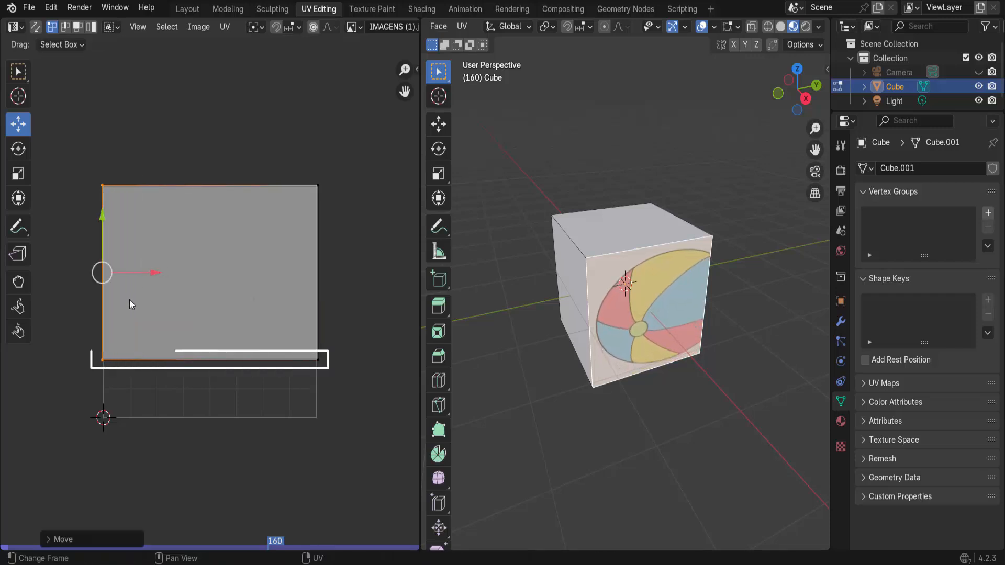
left_click_drag(48, 337, 361, 398)
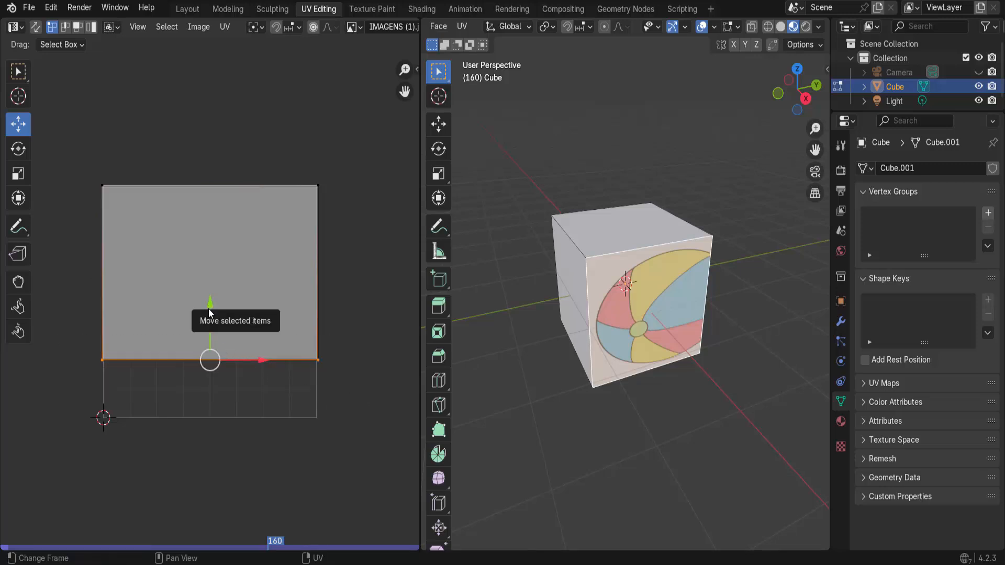
left_click_drag(209, 312, 206, 370)
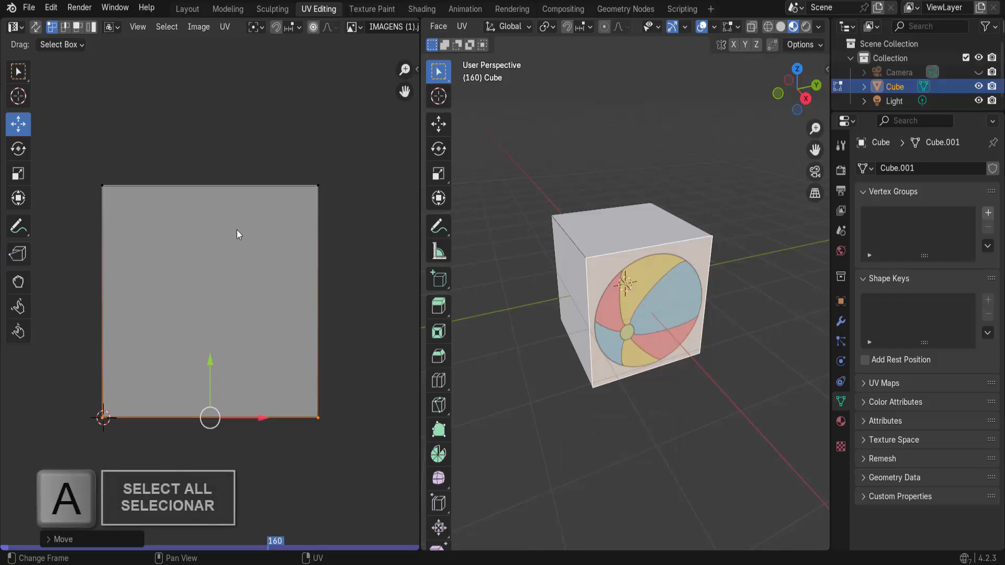
Step: Select all UV vertices of the face and rotate the UV square about half a turn
key("a")
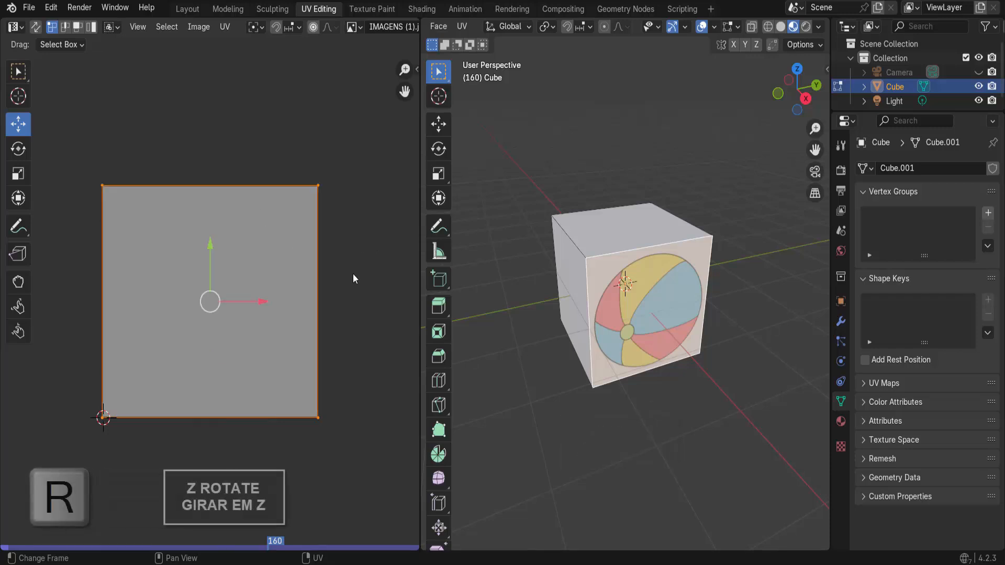
key("r")
key("z")
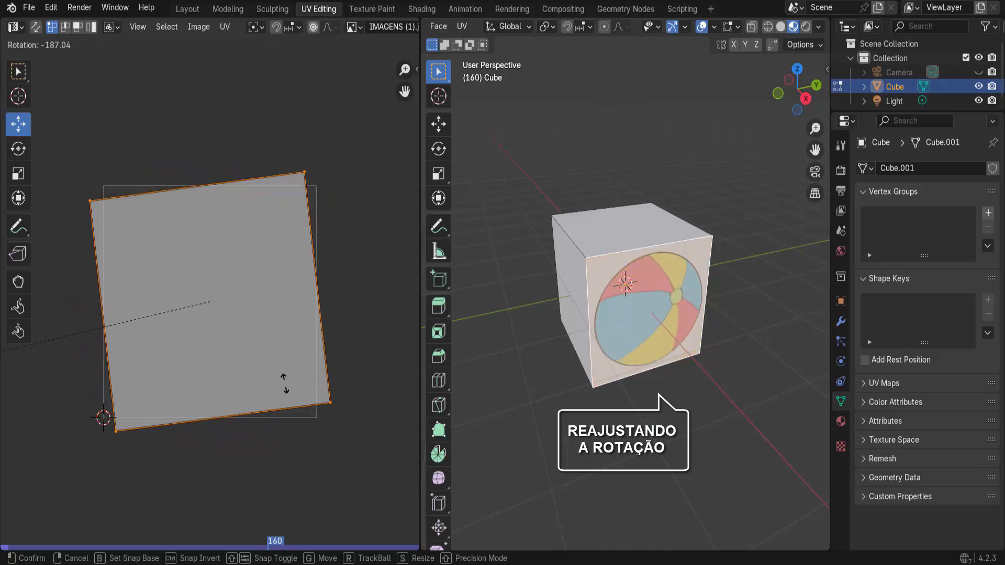
left_click(193, 352)
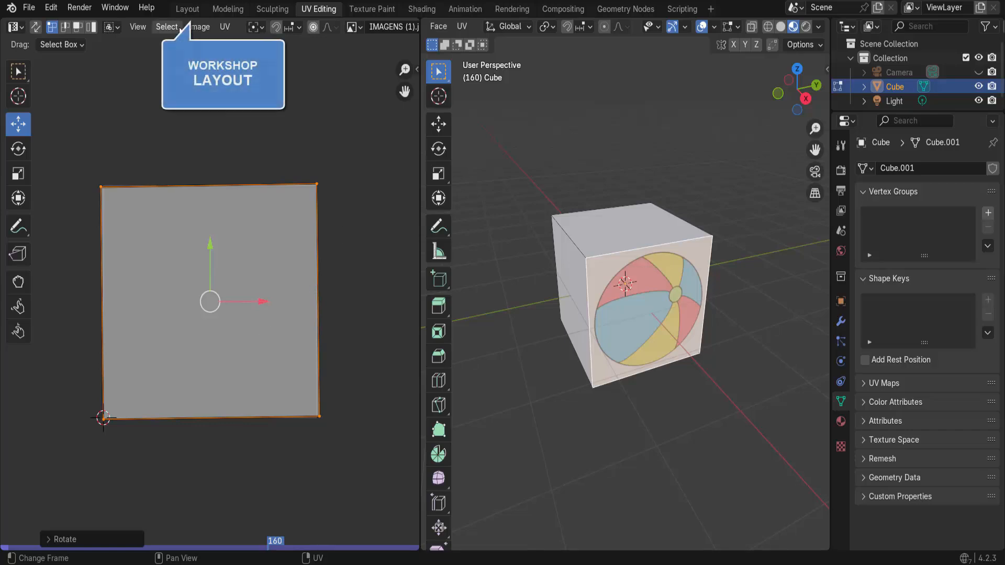
Step: Set the image sequence's Frames to 4 and rotate the face's UV square about a quarter turn until the owl stands upright
left_click(188, 9)
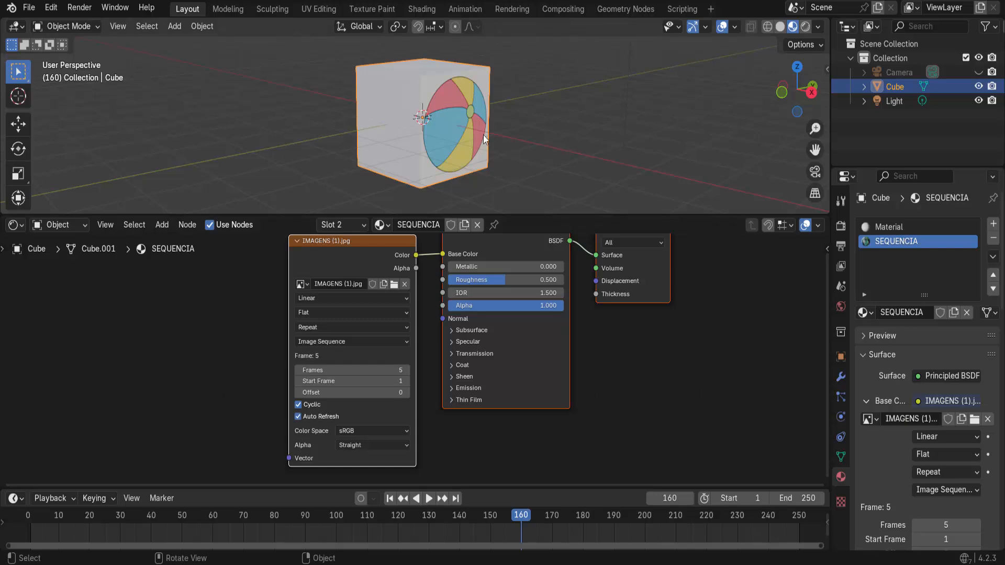
left_click(297, 370)
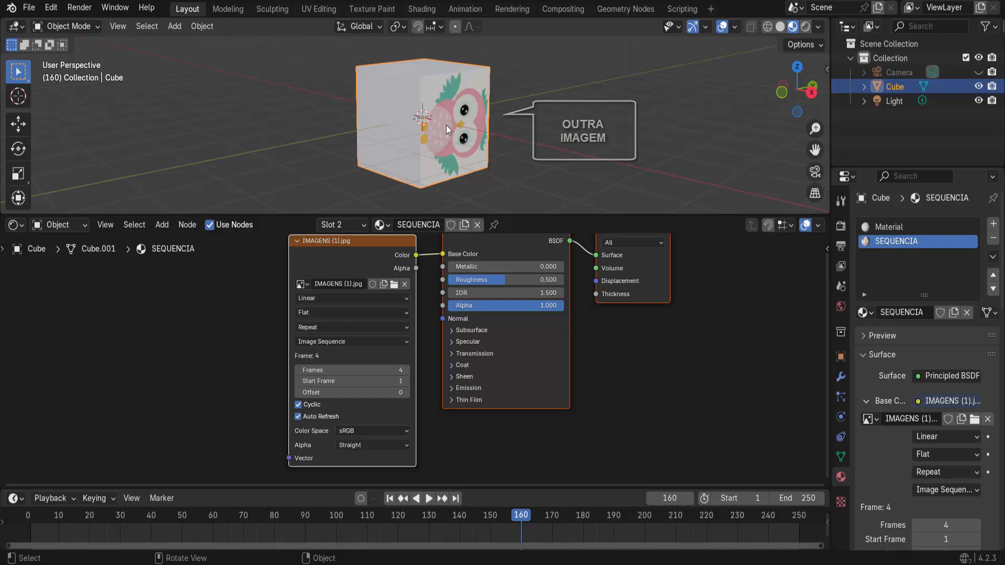
left_click(314, 9)
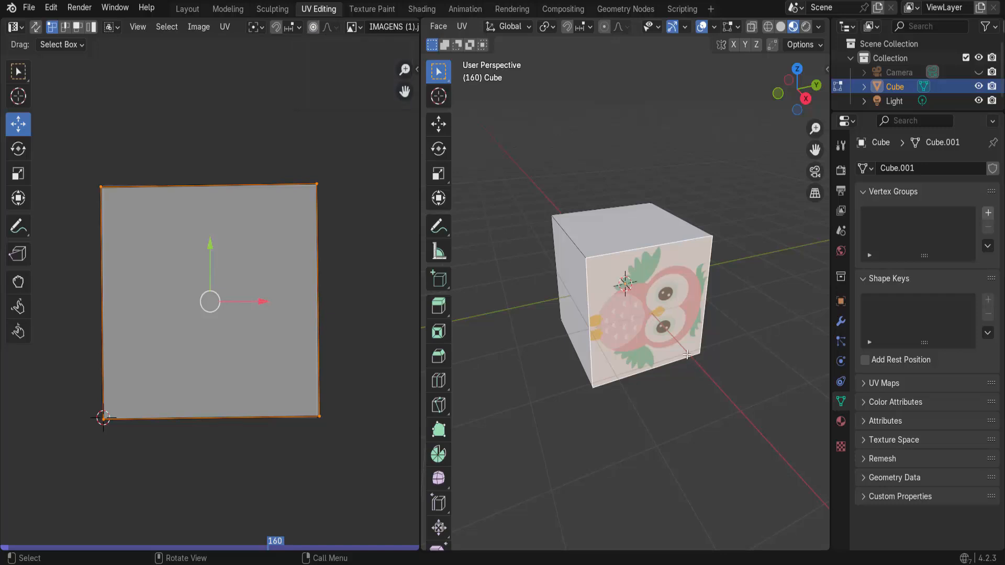
key("r")
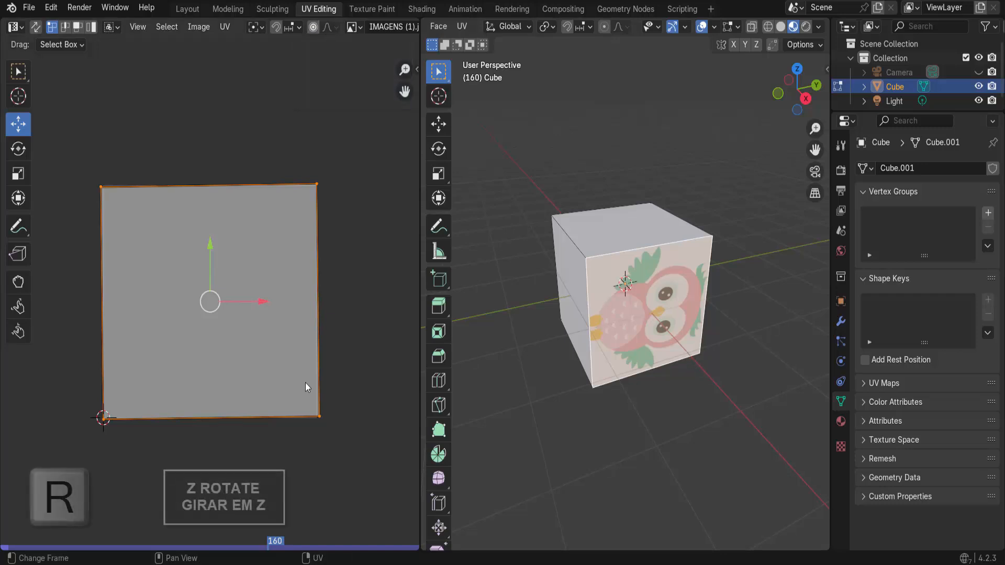
key("z")
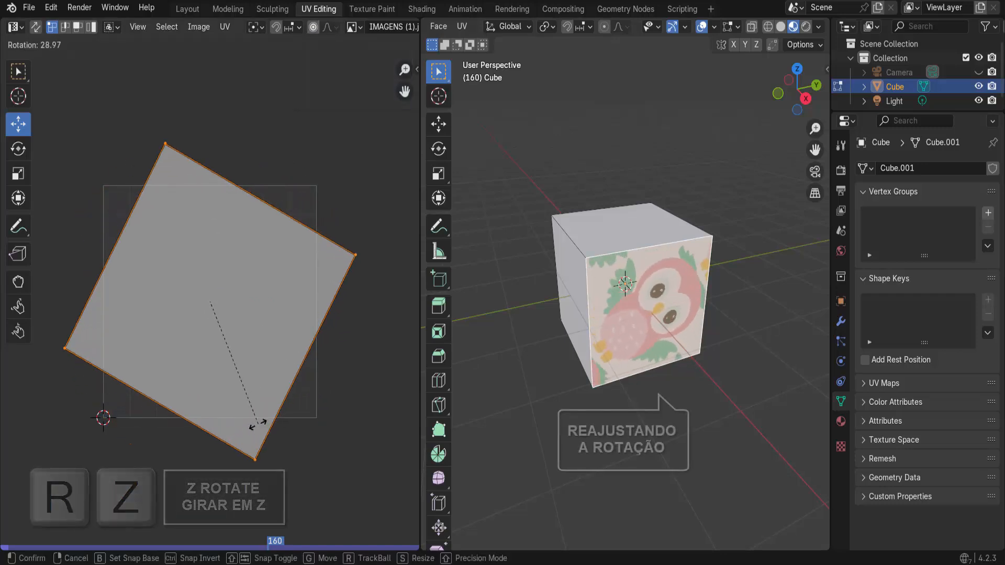
left_click(117, 429)
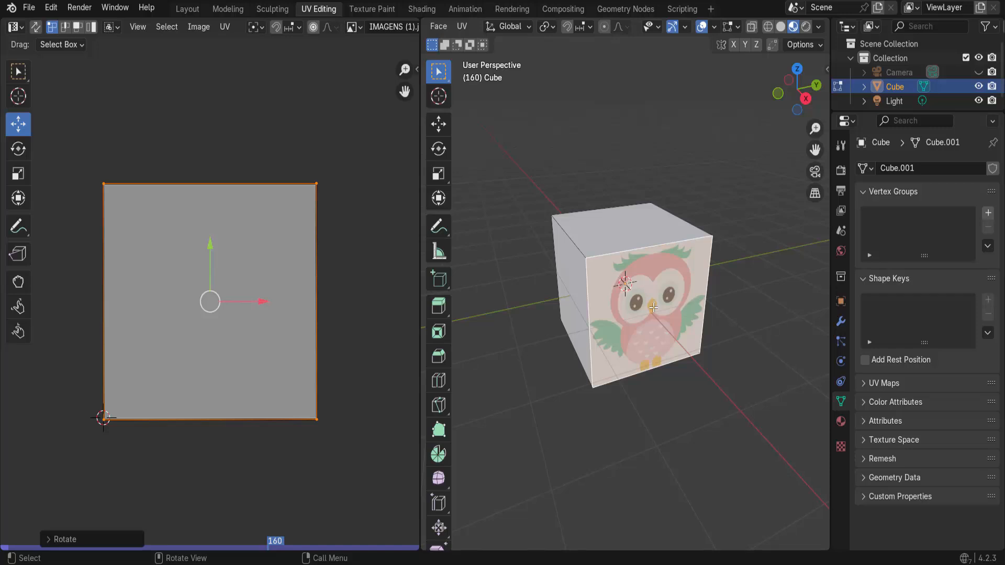
Step: Return to the Layout workspace and set the image sequence's Frames to 1
left_click(196, 11)
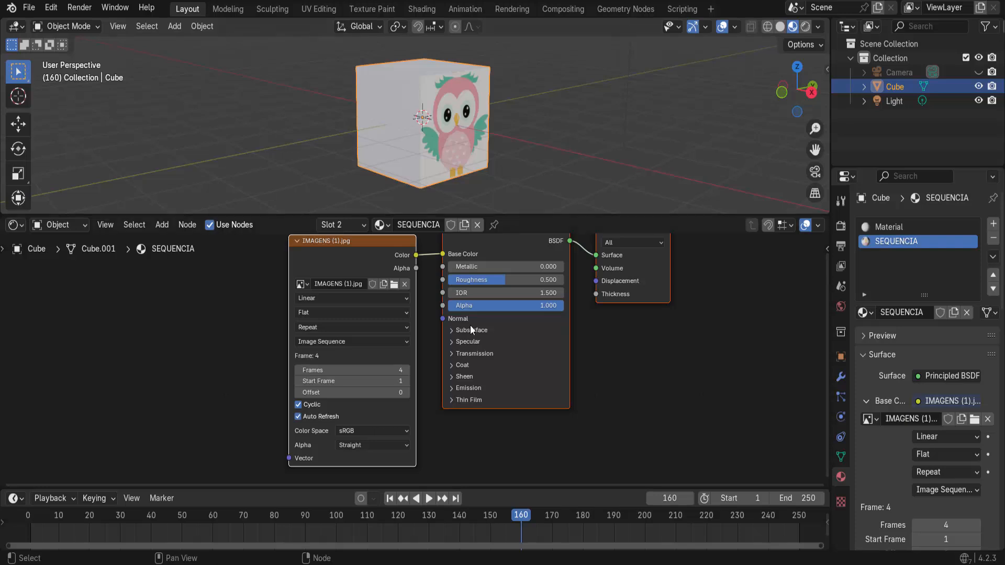
left_click(298, 370)
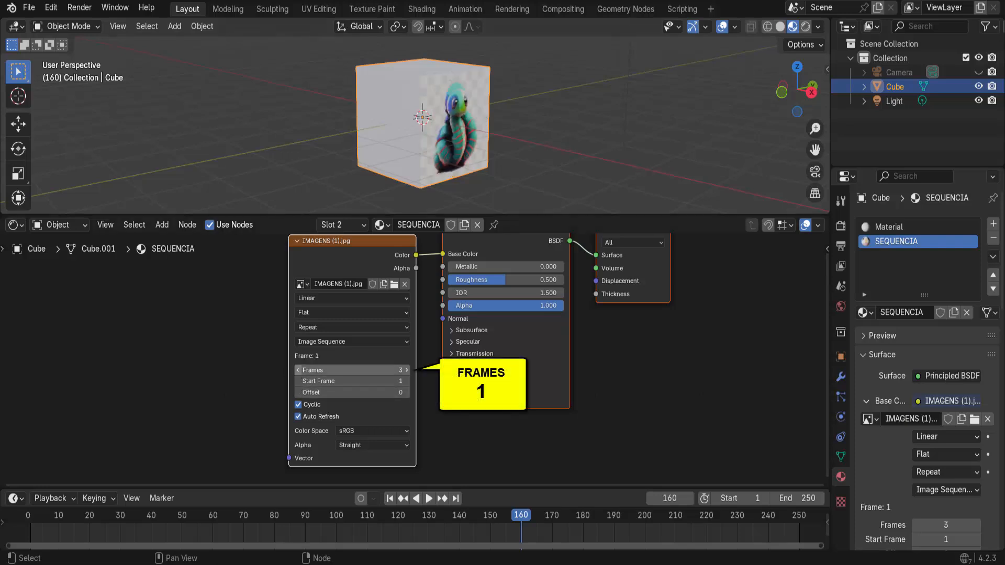
left_click(298, 370)
left_click(298, 370)
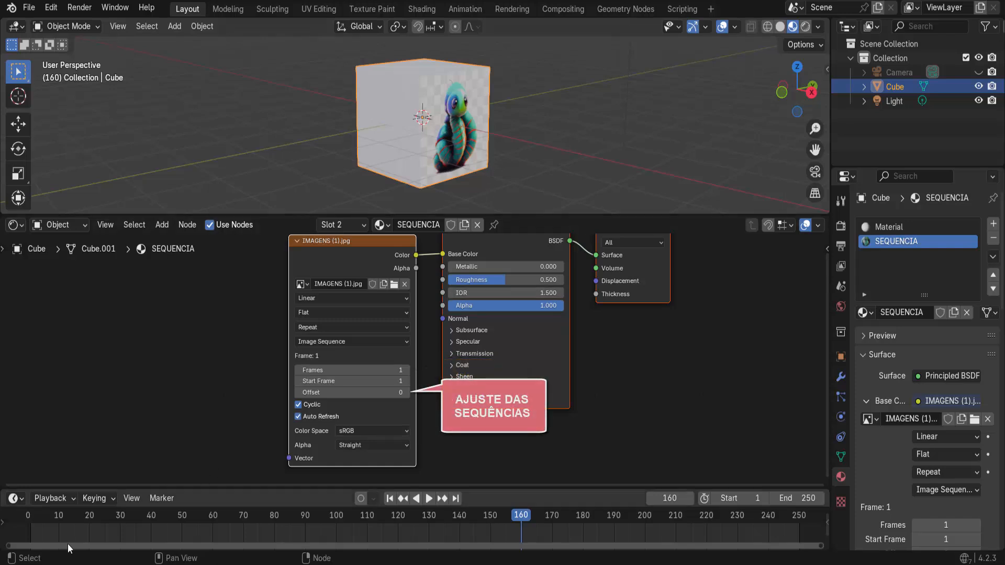
Step: Insert a keyframe for the image sequence's Offset of 0 at frame 0
left_click(30, 523)
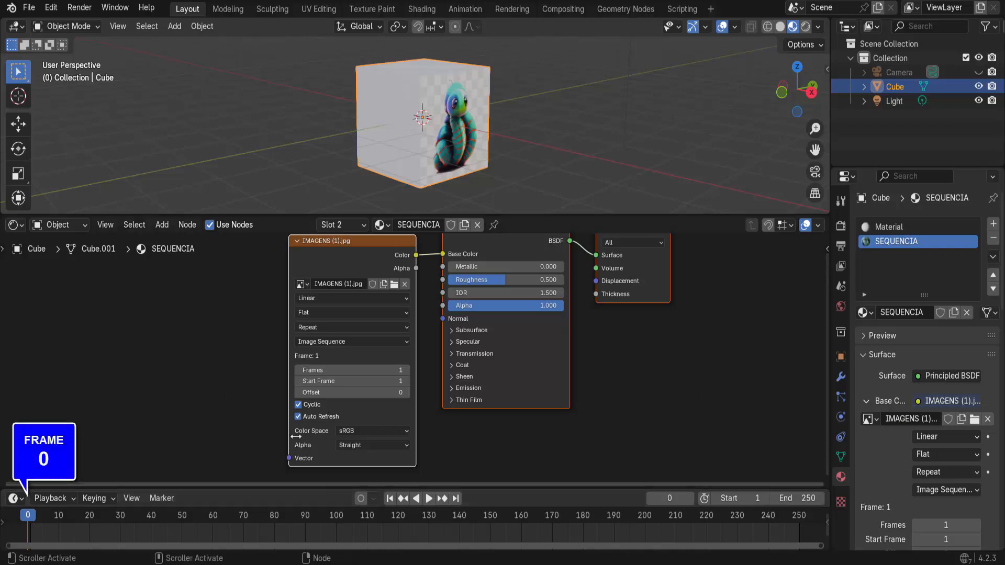
right_click(355, 392)
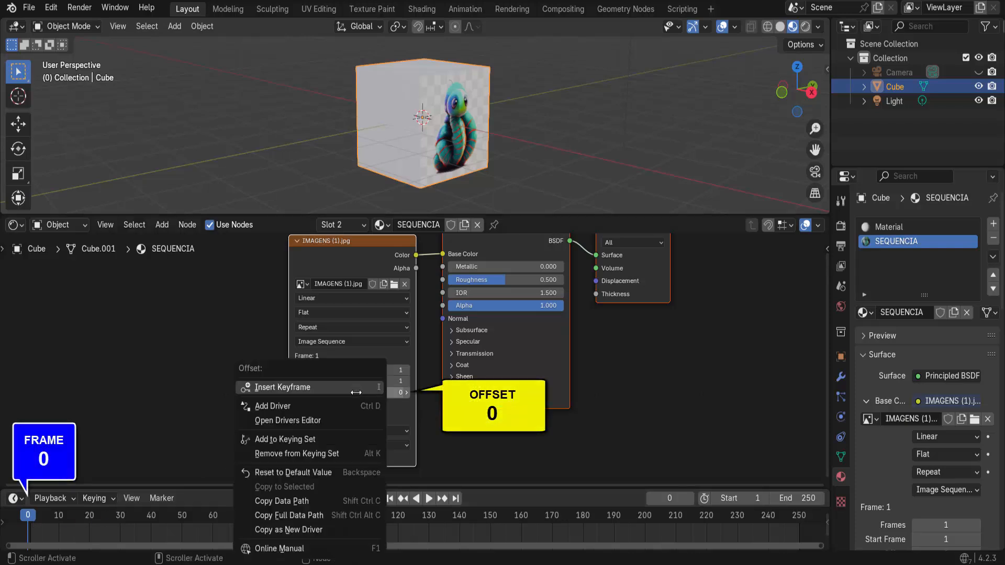
left_click(296, 390)
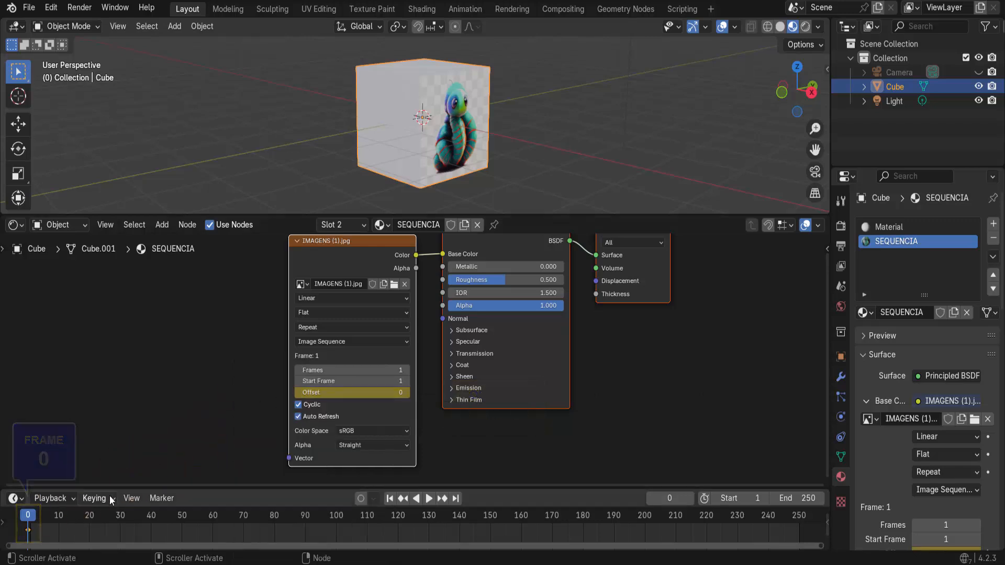
Step: Set the image sequence's Offset to 1 at frame 20 and insert a keyframe for it
left_click(90, 515)
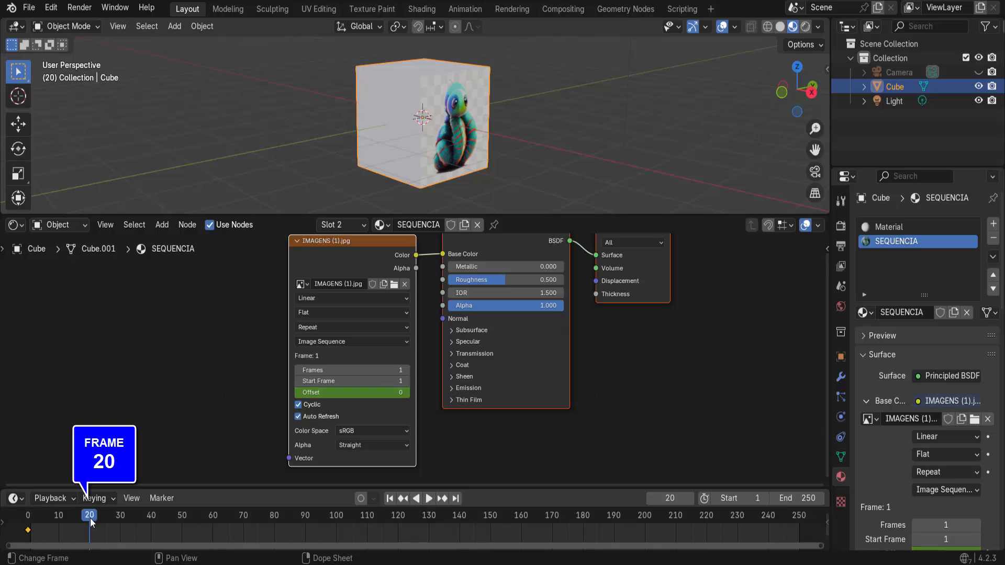
left_click(406, 393)
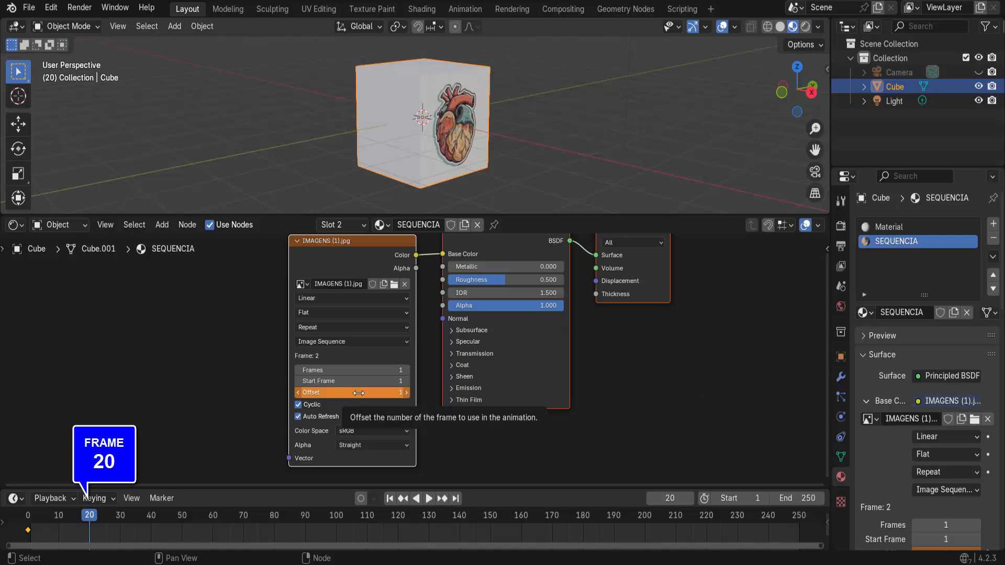
right_click(359, 392)
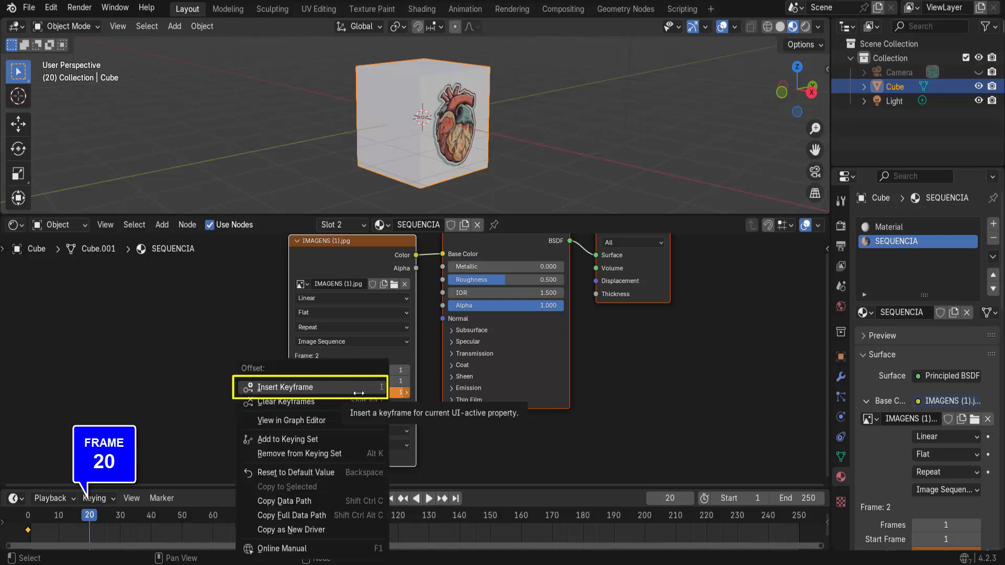
left_click(358, 387)
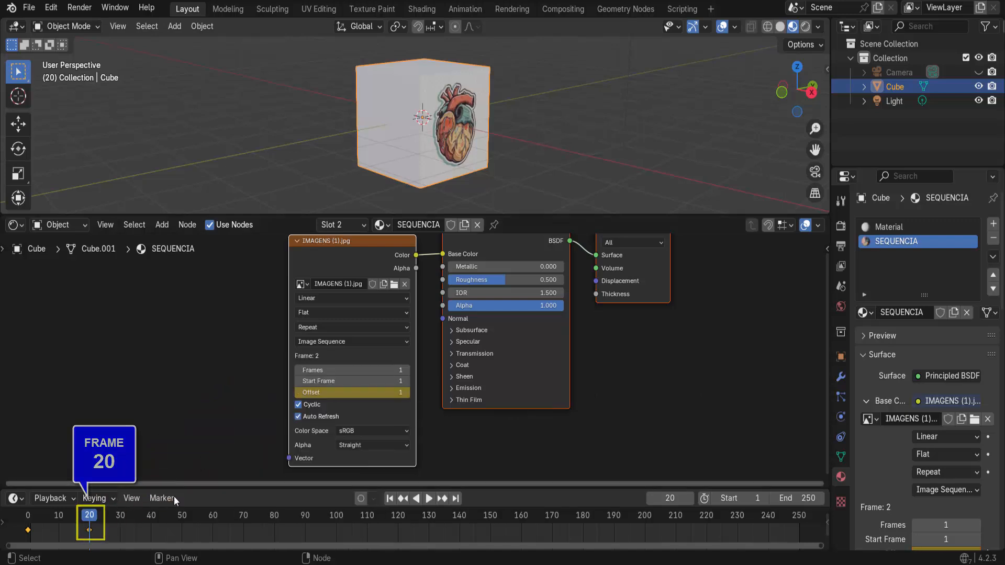
Step: Set the image sequence's Offset to 2 at frame 50 and insert a keyframe for it
left_click(182, 517)
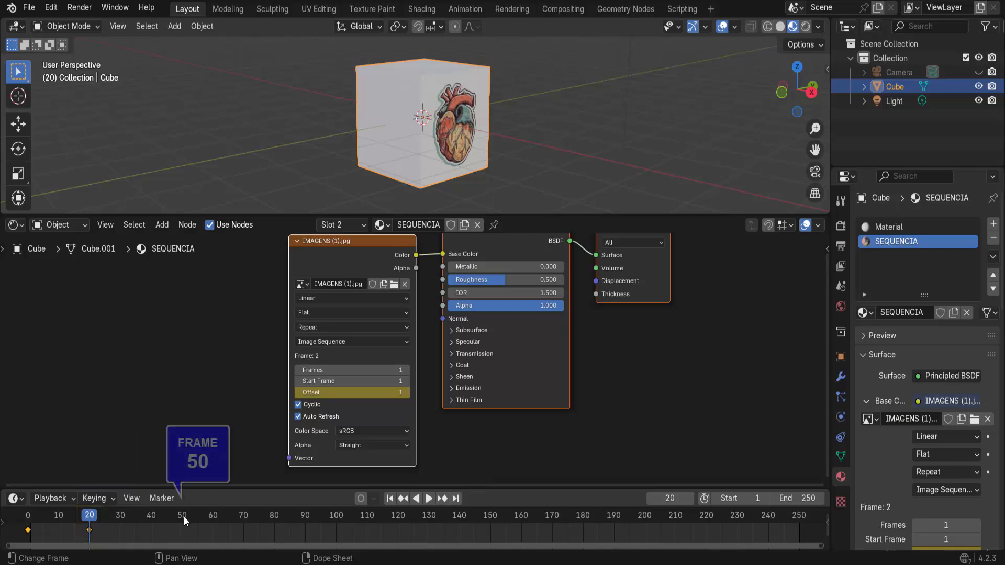
left_click(406, 393)
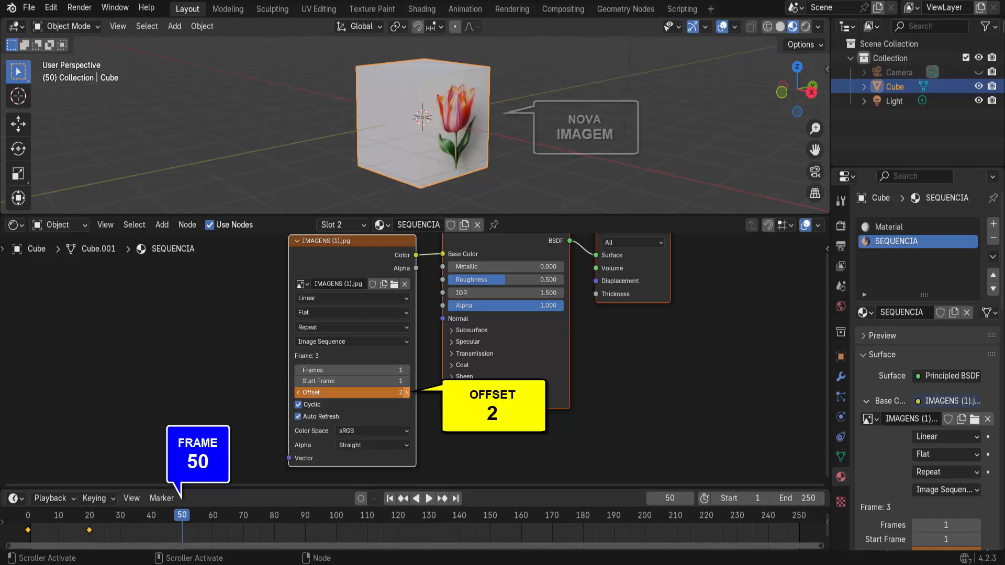
right_click(357, 393)
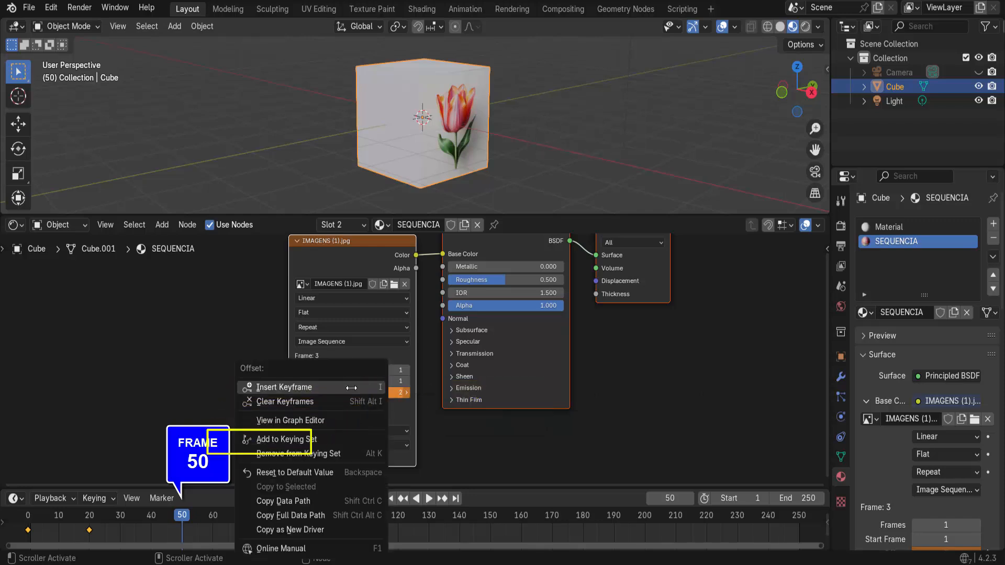
left_click(357, 390)
Step: Set the image sequence's Offset to 3 at frame 90 and insert a keyframe for it
left_click(306, 515)
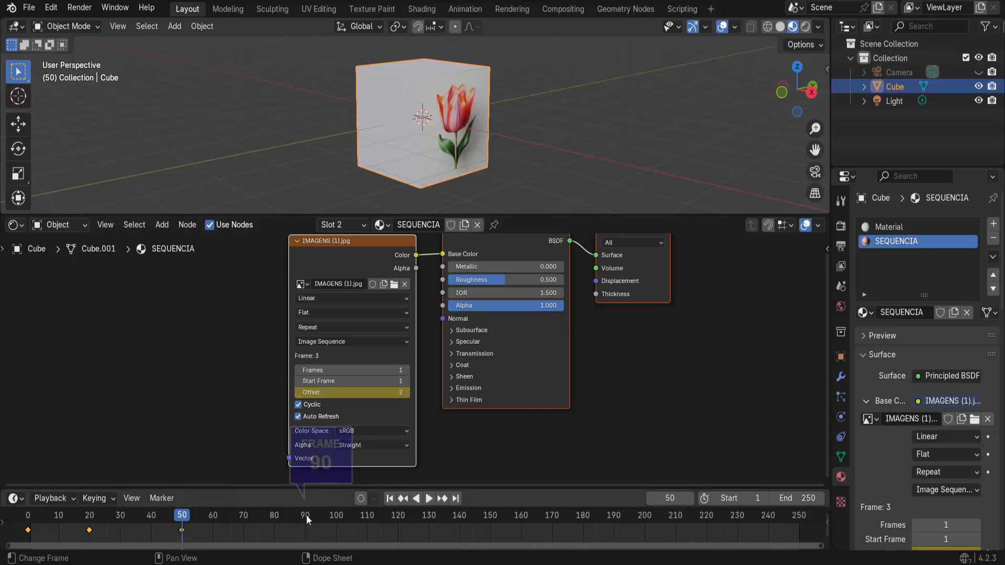
left_click(406, 392)
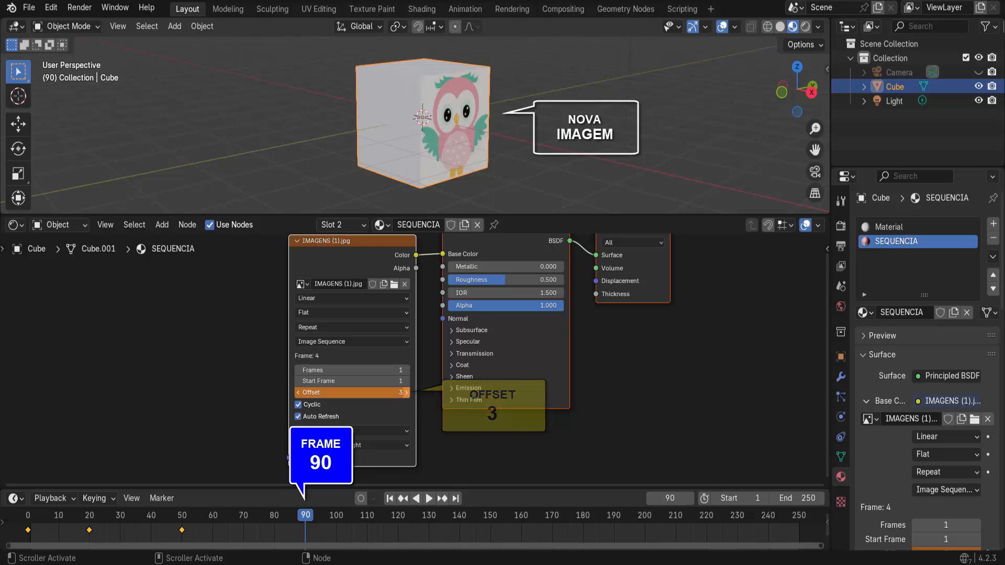
right_click(359, 392)
left_click(348, 387)
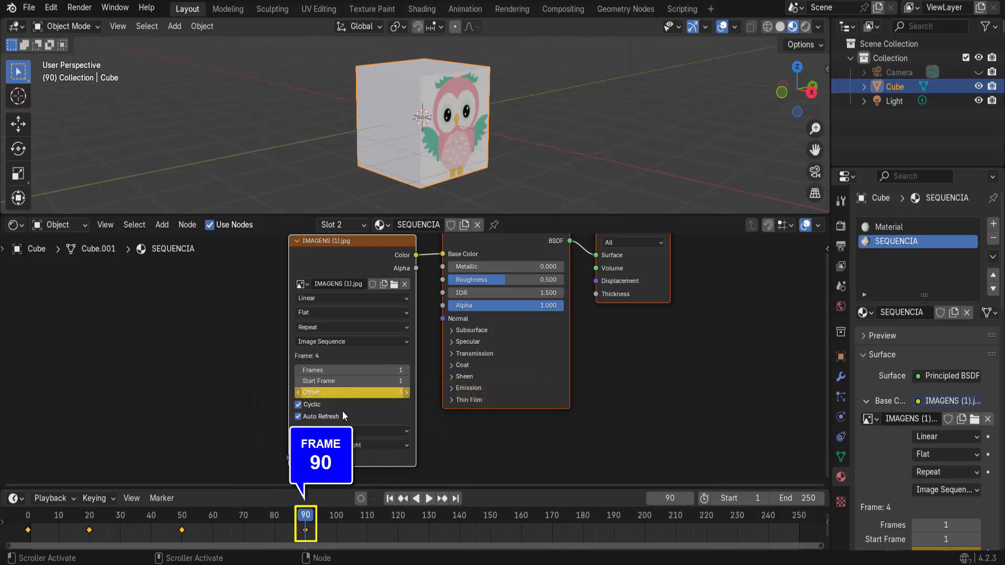
Step: Set the image sequence's Offset to 4 at frame 130 and insert a keyframe for it
key("space")
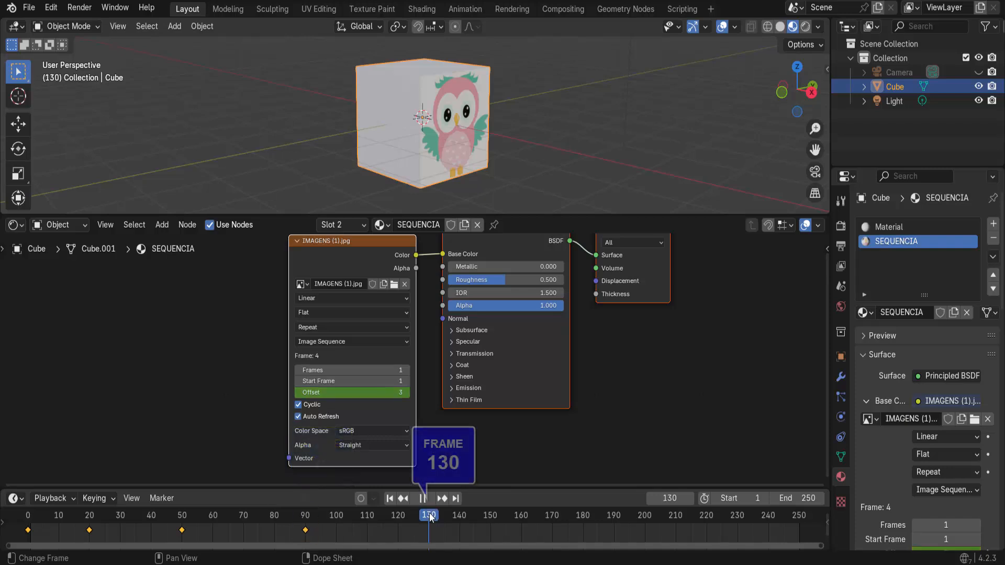
key("space")
left_click(406, 392)
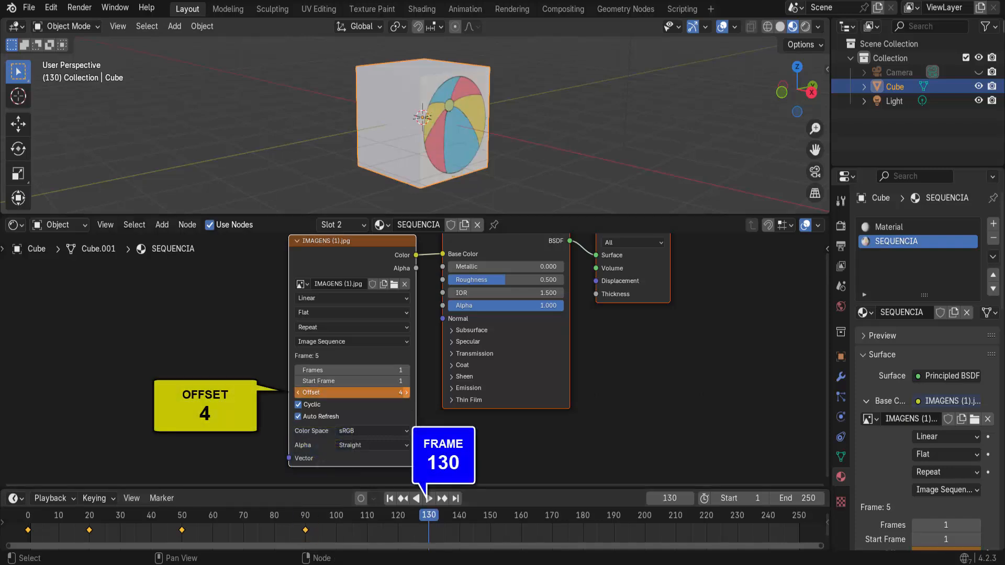
right_click(346, 392)
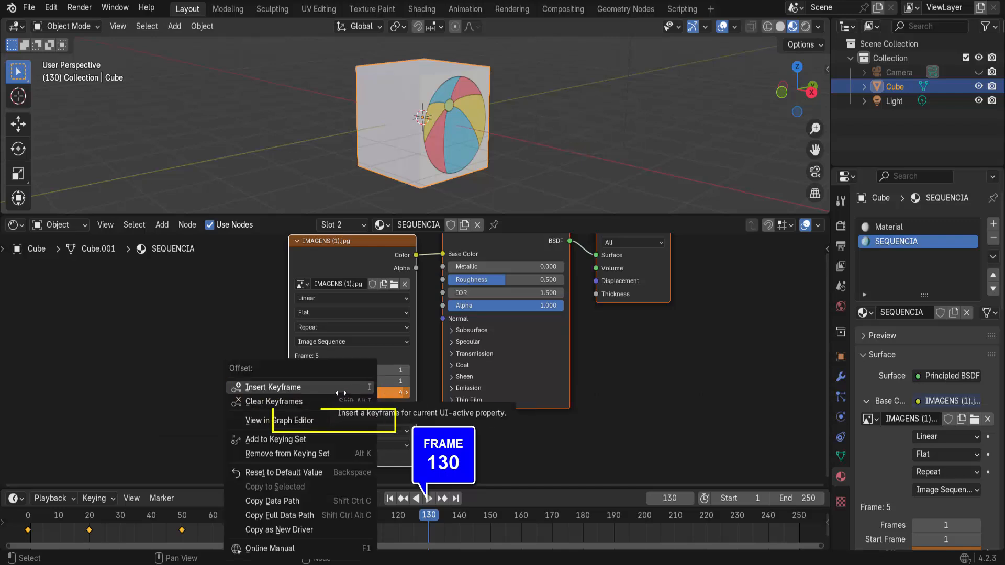
left_click(346, 390)
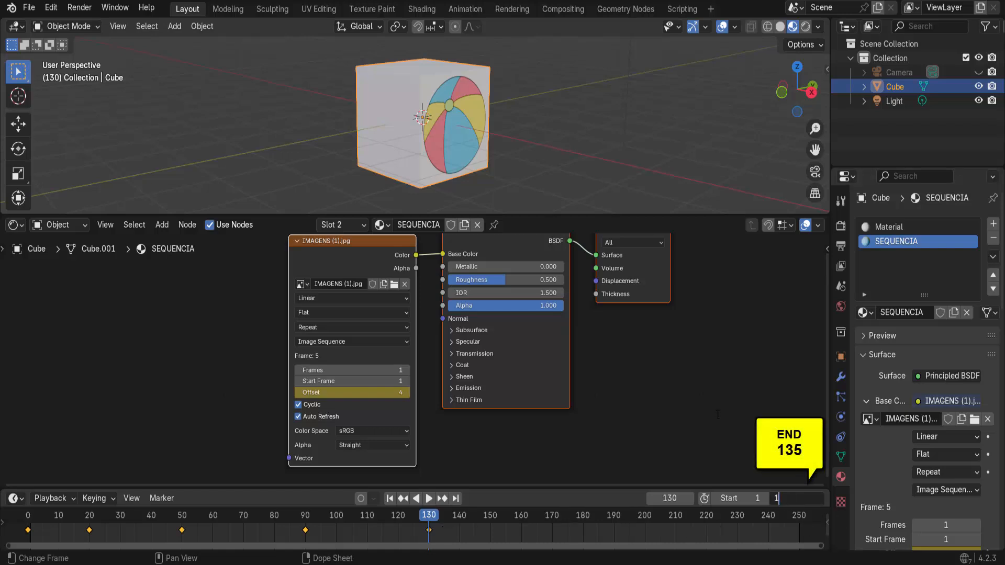
Step: Set the animation's end frame to 135
type("5")
key("Return")
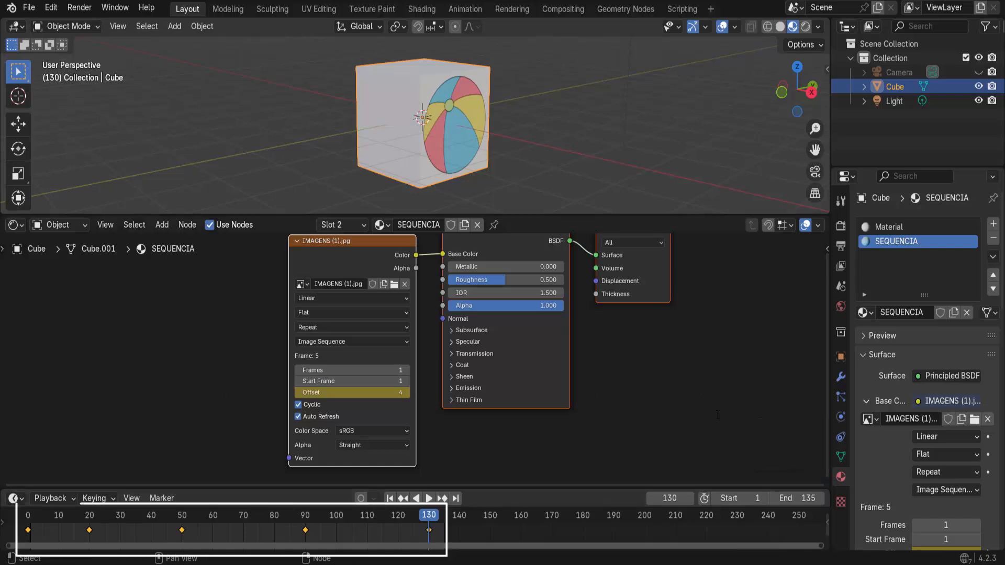
Step: Preview the animation from the first frame and set the Offset keyframes' interpolation to Linear
left_click(390, 498)
left_click(428, 498)
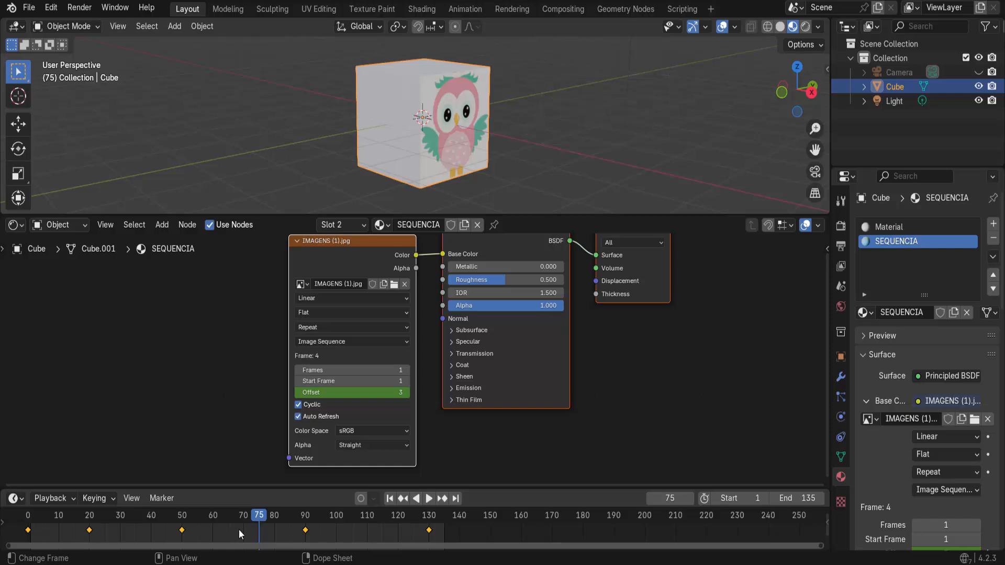
key("t")
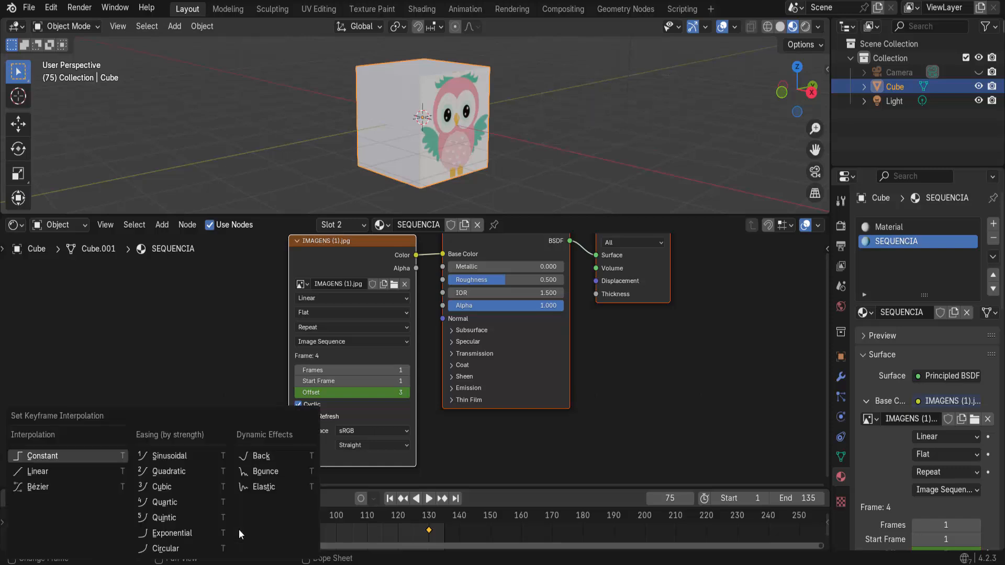
left_click(57, 470)
Step: Play the animation from the first frame to check the image changes, and stop playback
left_click(390, 499)
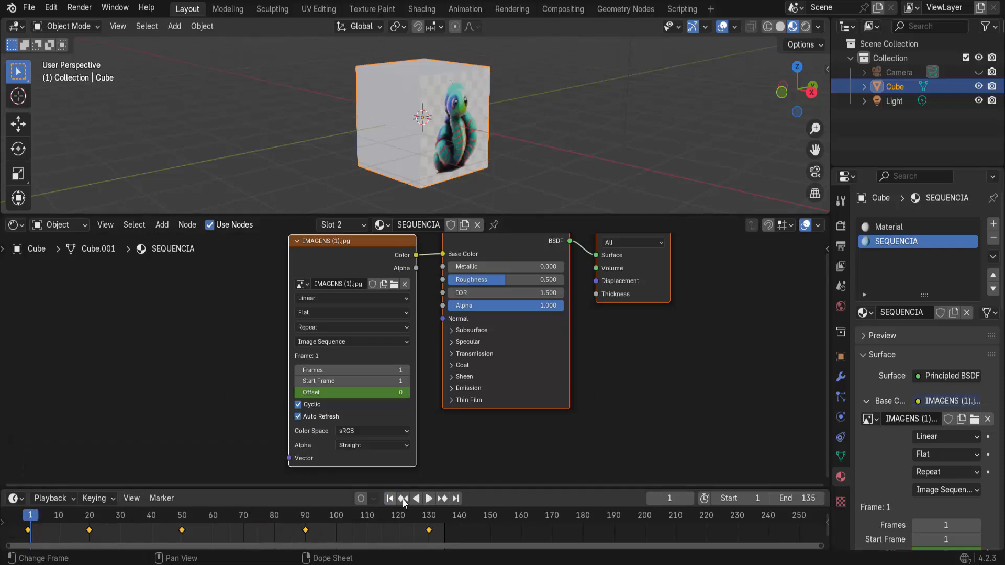
left_click(429, 498)
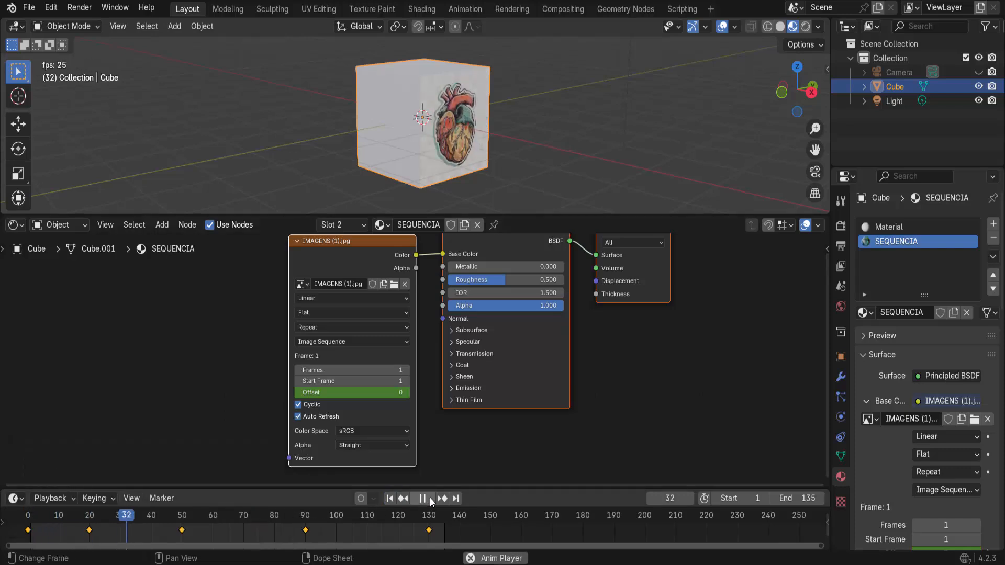
left_click(430, 500)
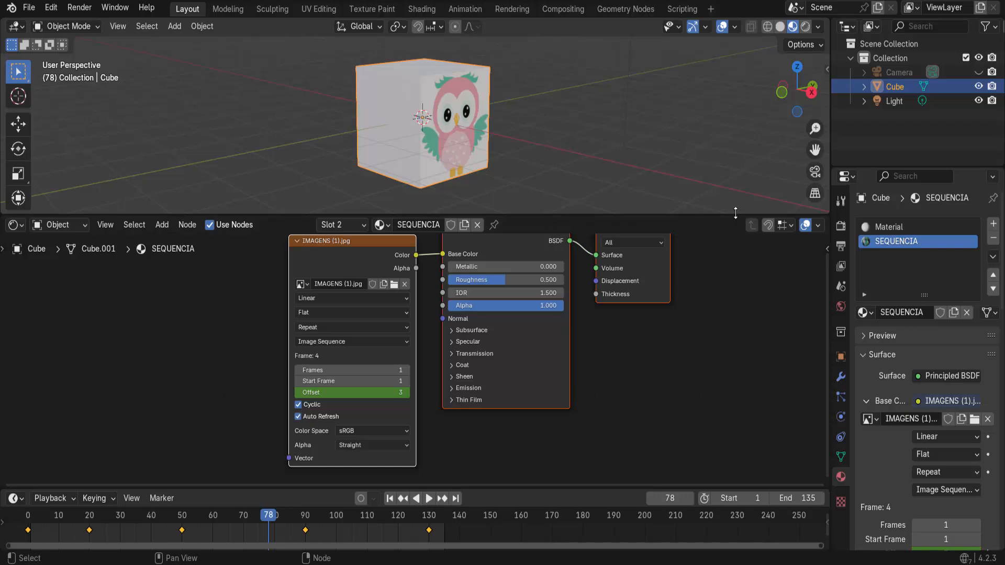
Step: Enlarge the 3D viewport by collapsing the shader editor down to its header
left_click_drag(735, 213, 735, 478)
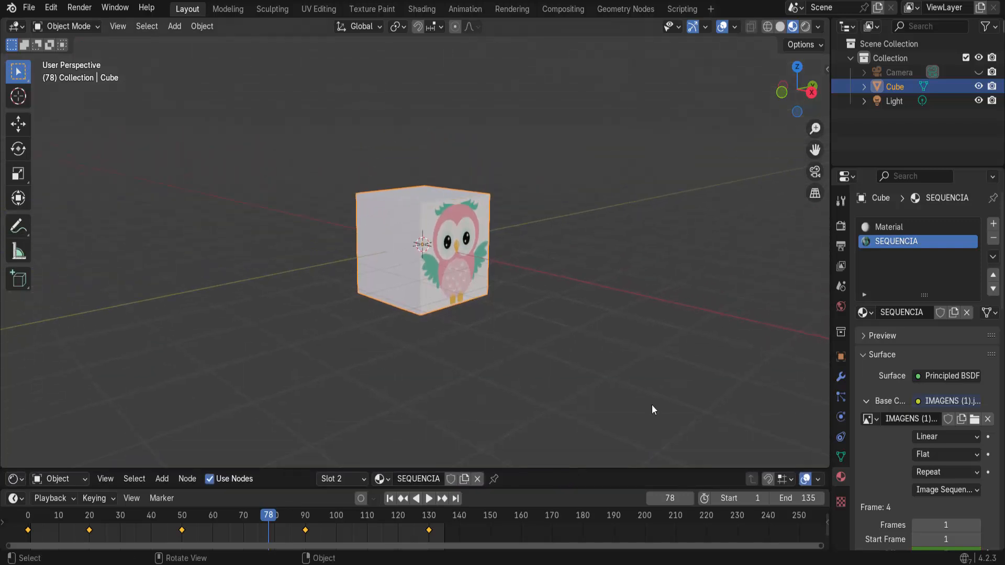
scroll(652, 395, "up", 3)
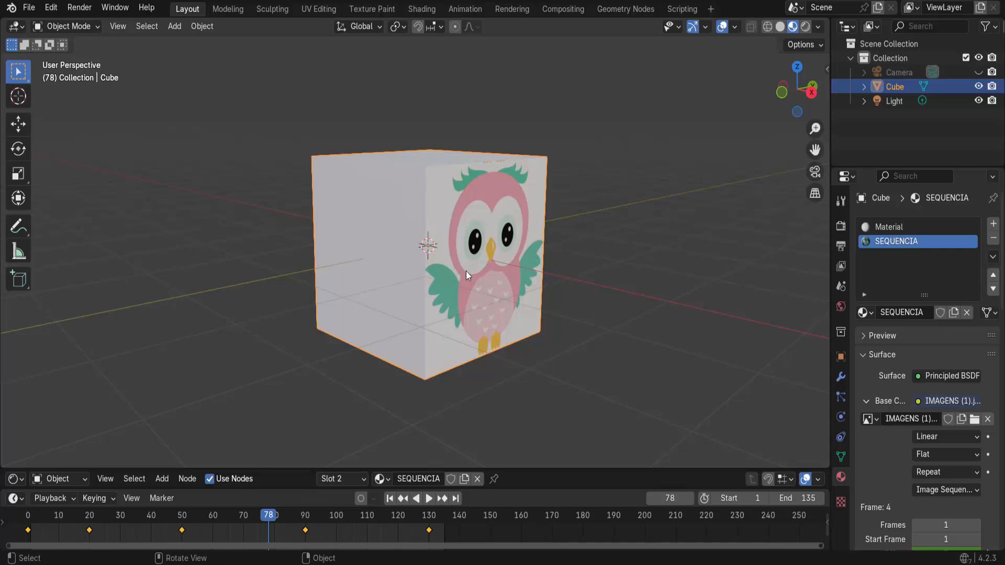
scroll(468, 281, "down", 2)
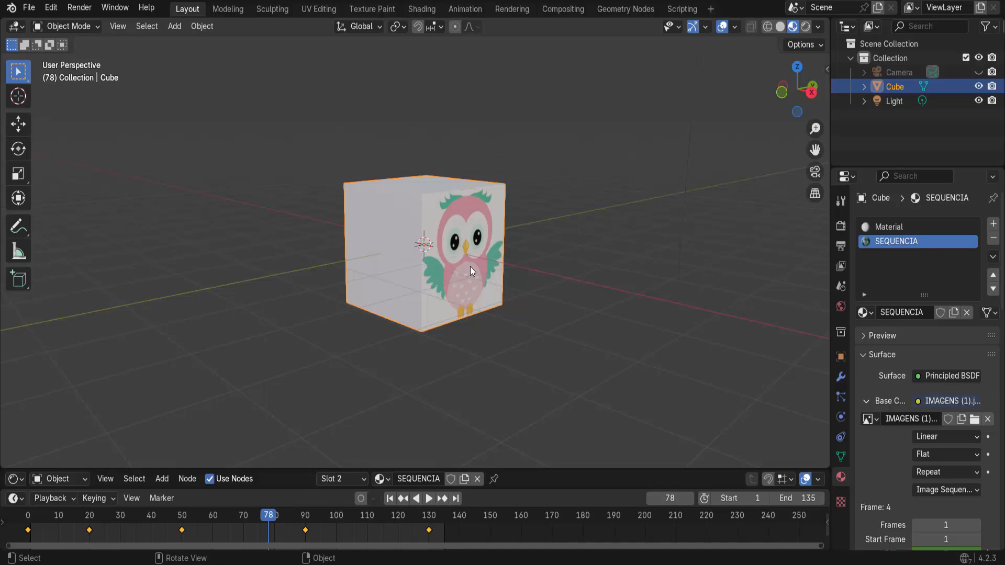
Step: Insert a Location & Rotation keyframe for the cube at frame 0
left_click(27, 515)
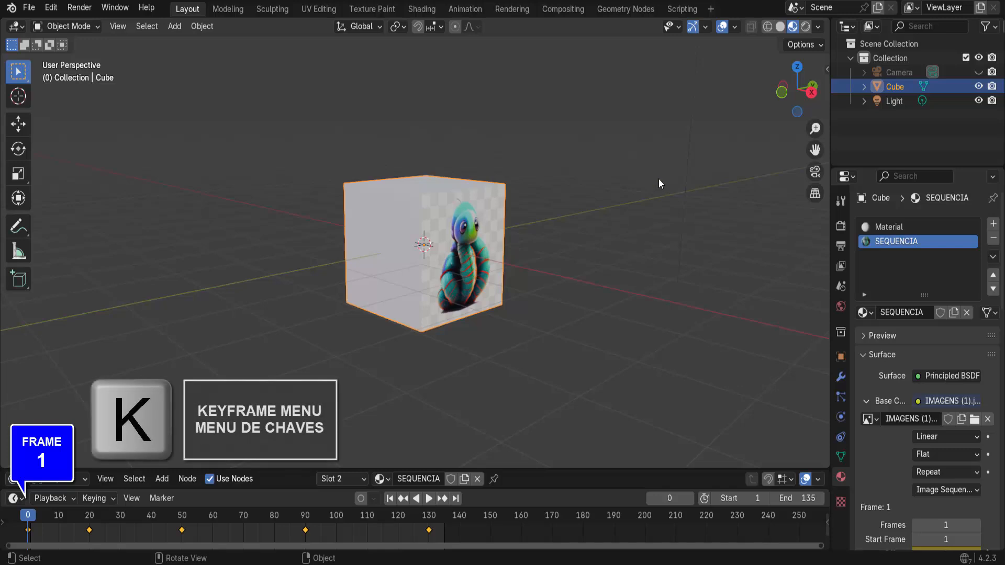
key("k")
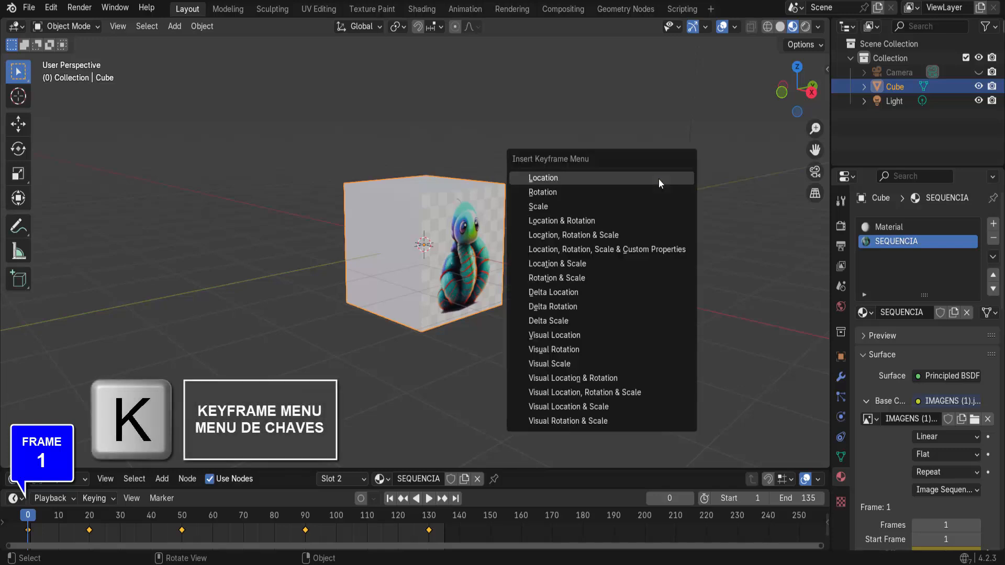
left_click(626, 222)
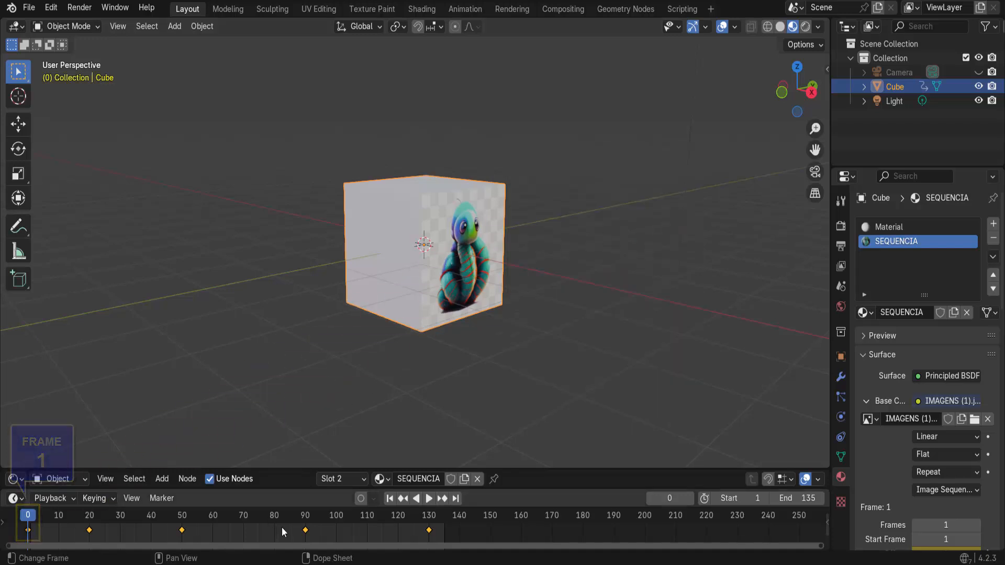
Step: At frame 100, raise the cube along the Z axis until it sits above the floor grid
left_click(336, 518)
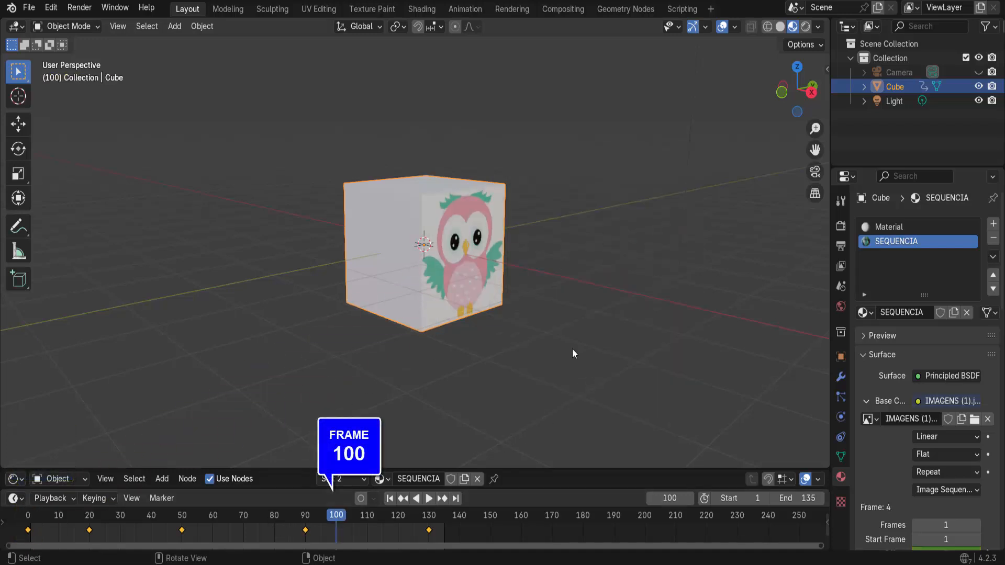
key("g")
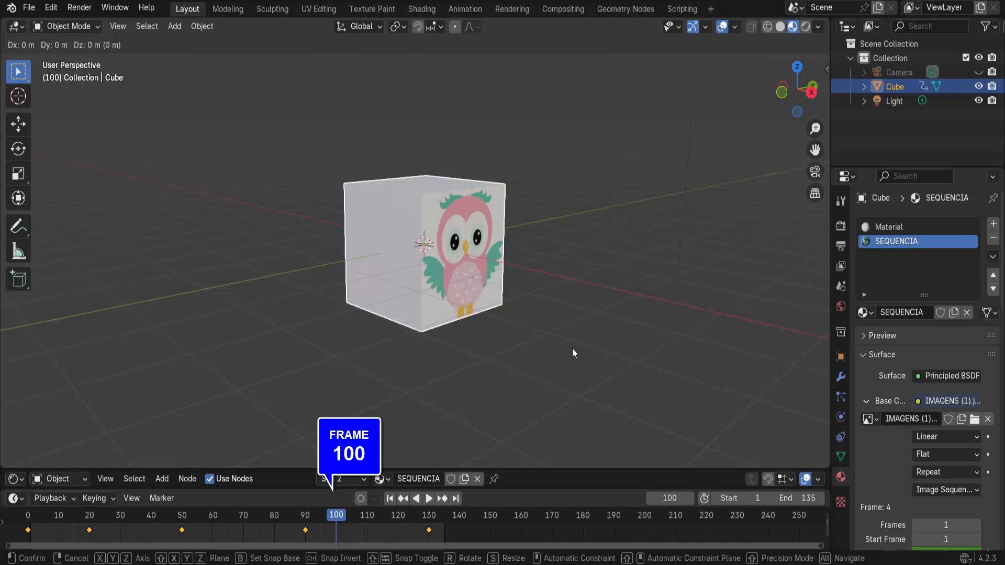
key("z")
left_click(566, 248)
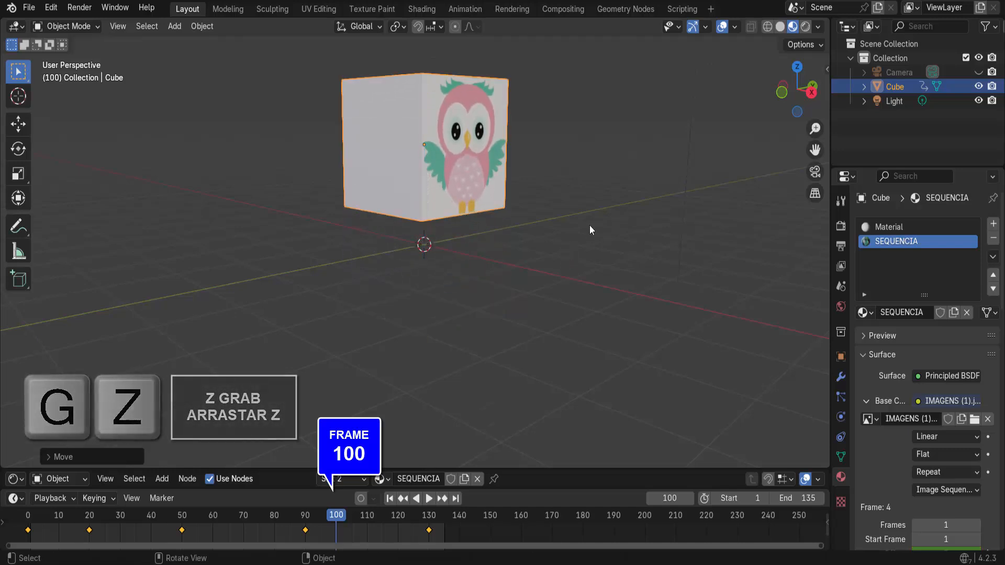
Step: Rotate the cube about -58° around global Z and insert a Location & Rotation keyframe at frame 100
key("r")
key("z")
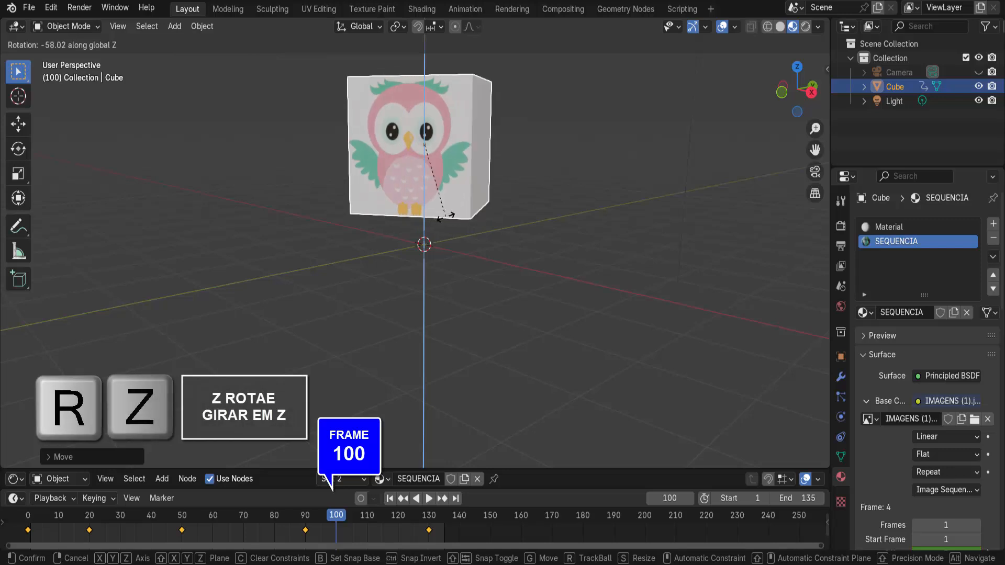
left_click(448, 216)
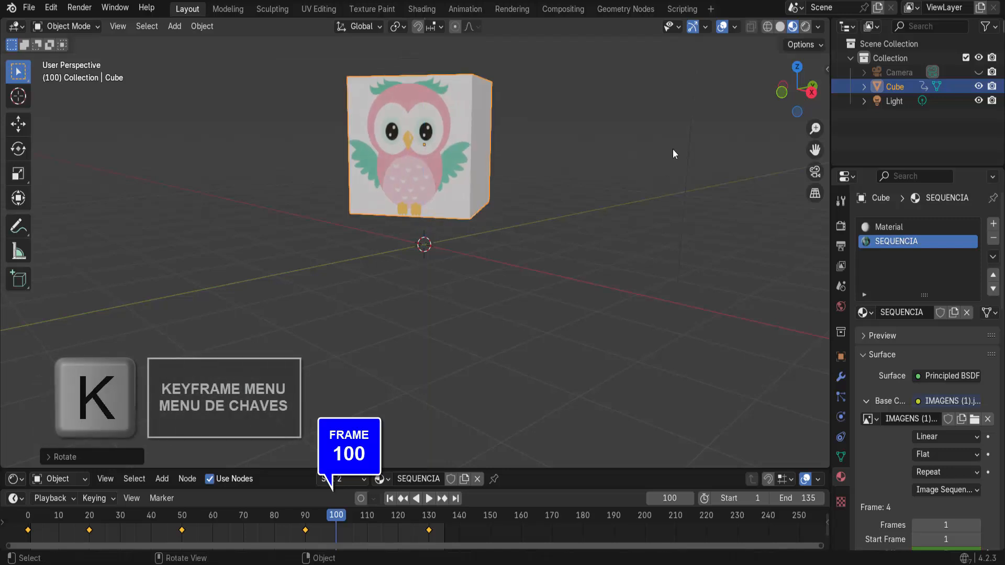
key("k")
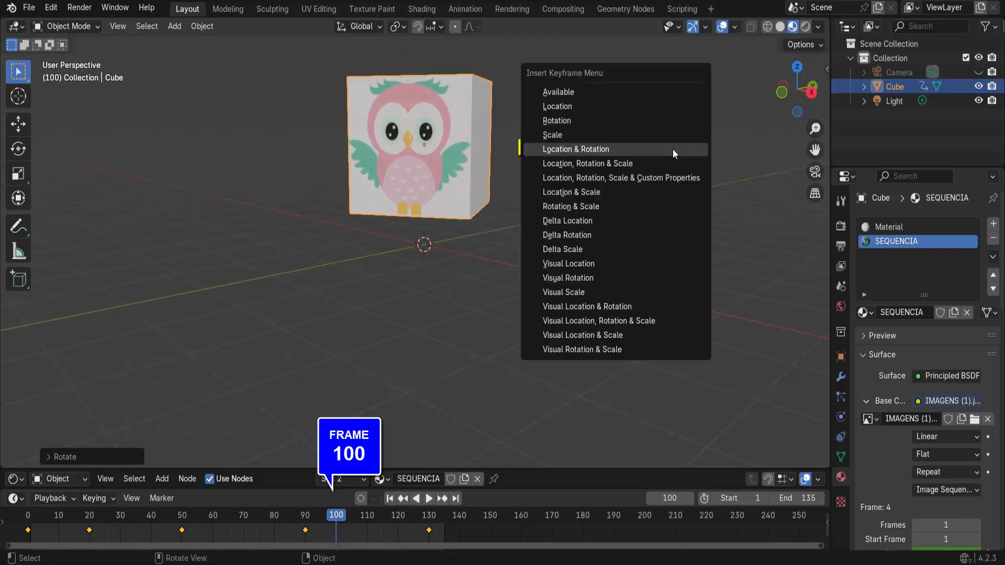
left_click(673, 149)
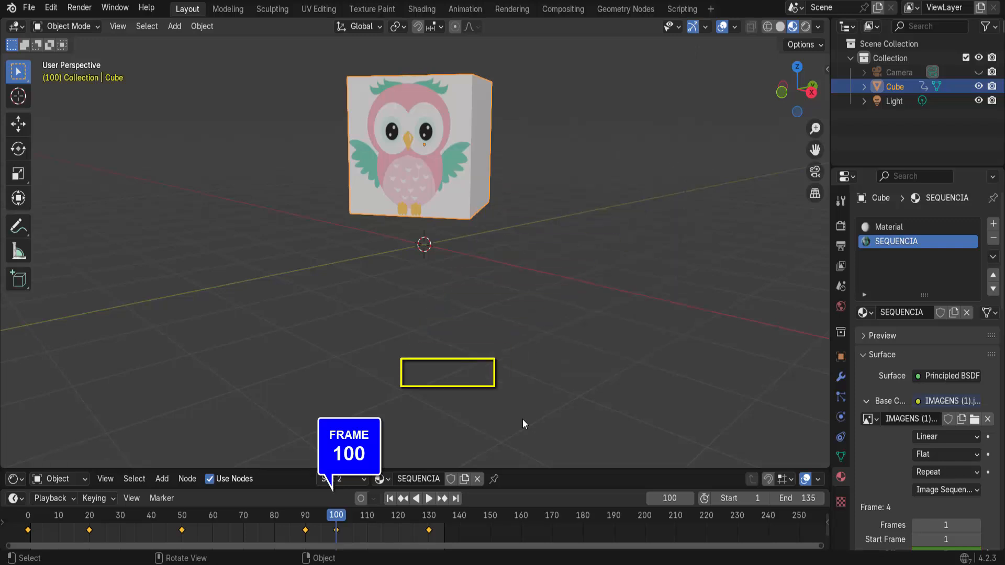
Step: Play the animation from the start to review the cube's rise and rotation with the changing images, and stop playback
left_click(389, 498)
left_click(431, 502)
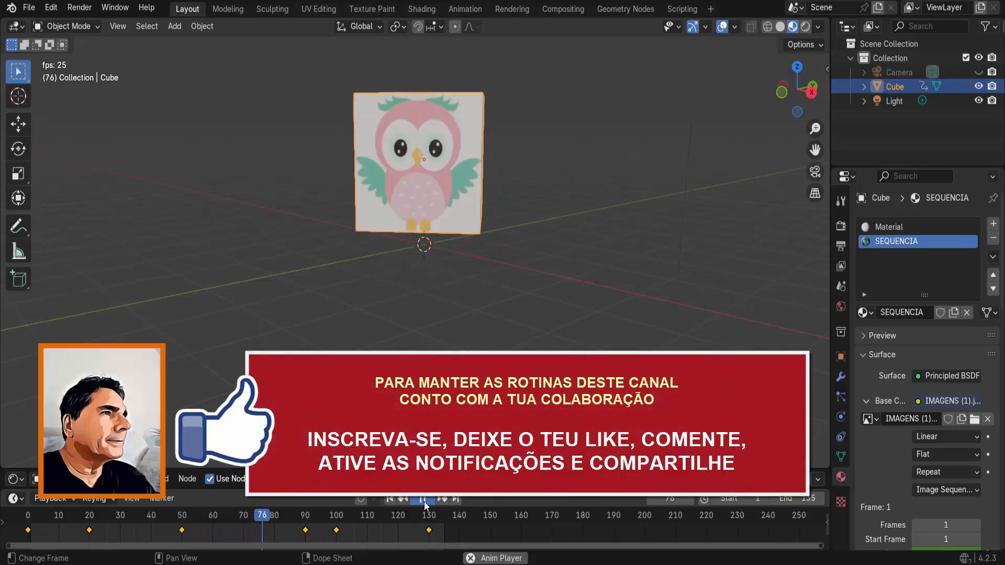
key("space")
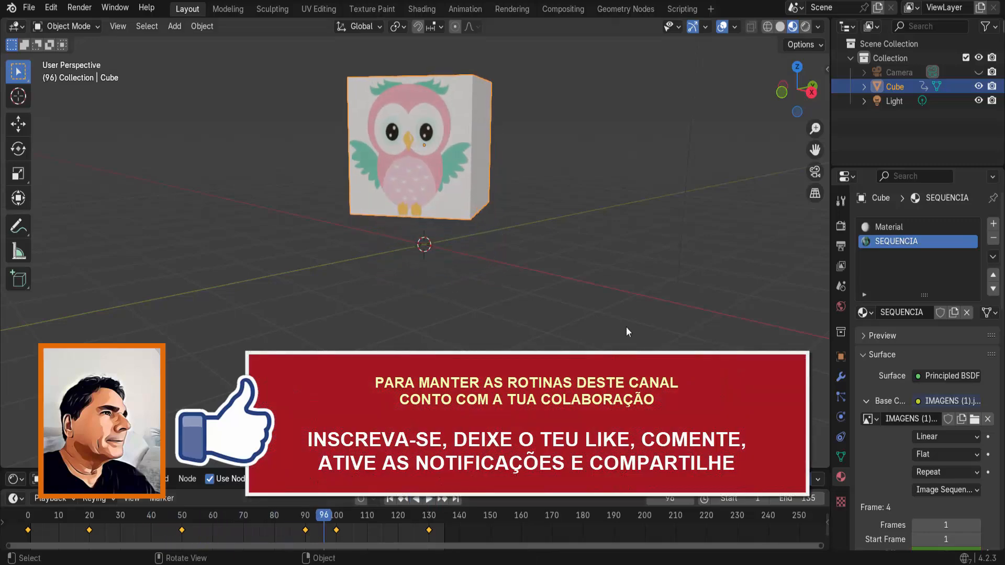